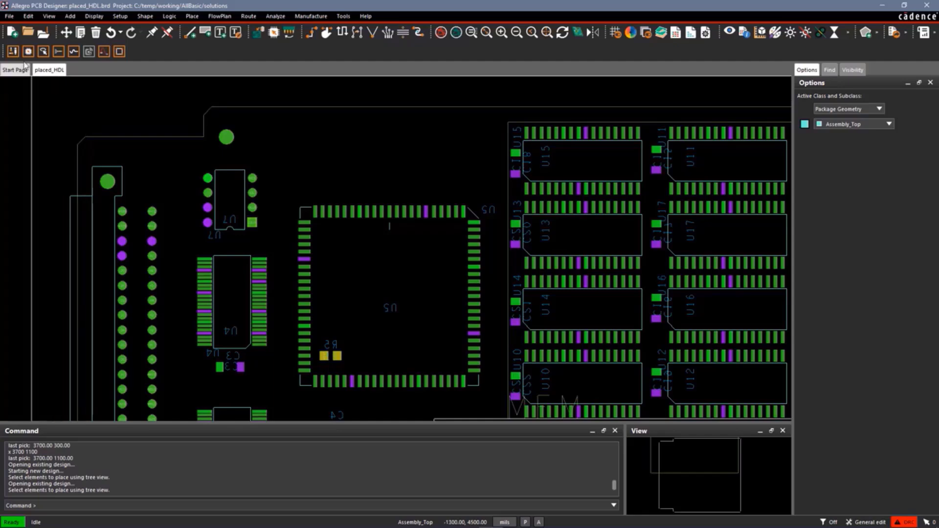
Create a new board drawing named 6layer_outline, discarding the changes to placed_HDL.
left_click(12, 33)
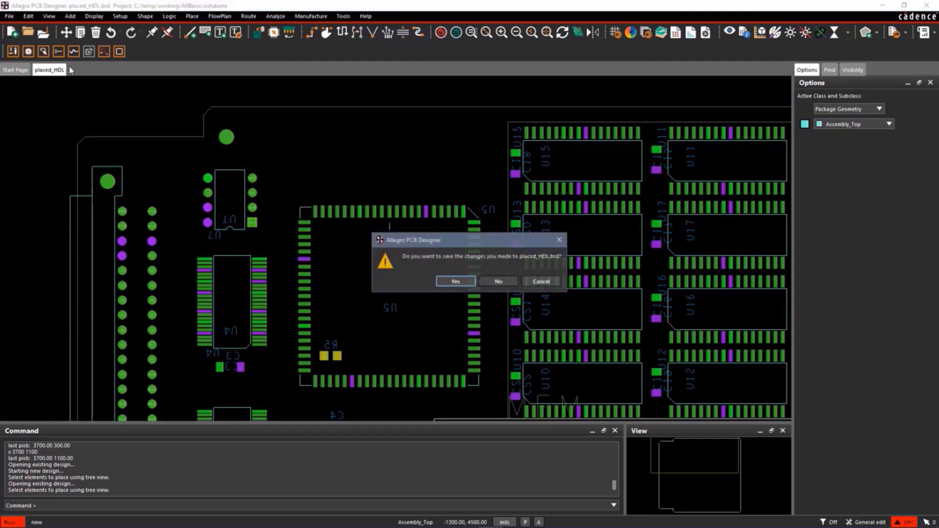
left_click(488, 280)
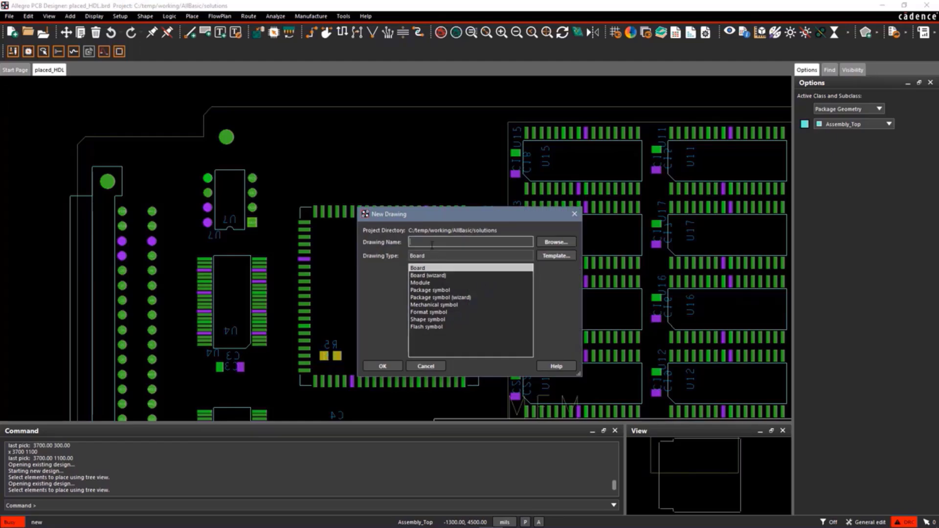
type("6layer_outline")
left_click(384, 367)
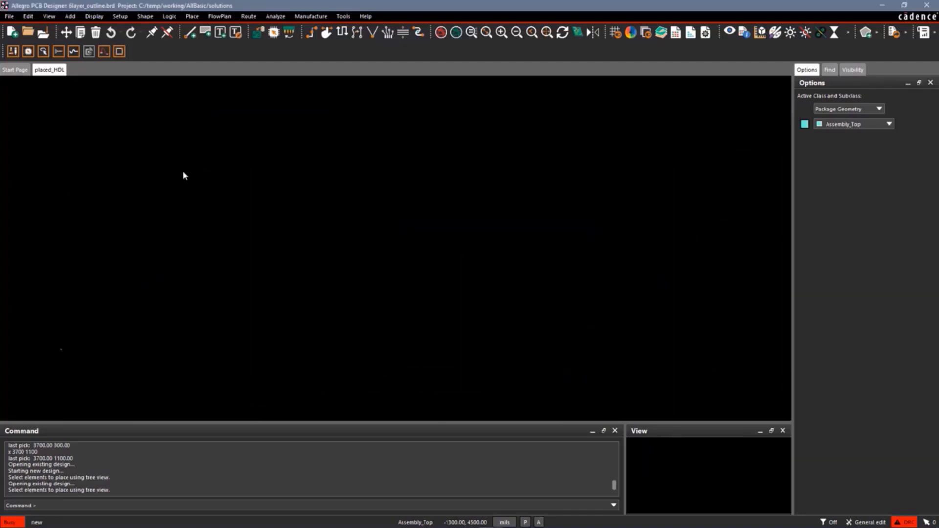
Review the new board's display and design parameters, including its units, size and extents, and accept them.
right_click(136, 175)
mouse_move(166, 181)
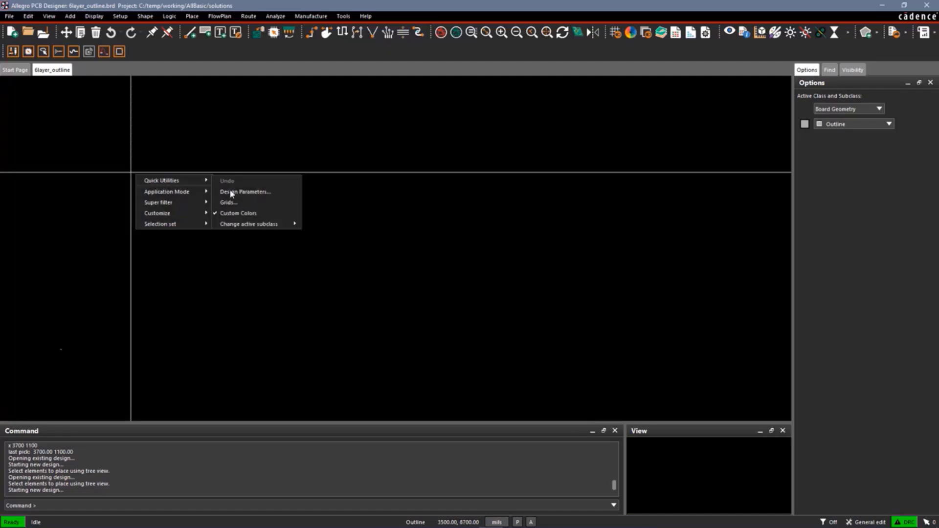
left_click(239, 194)
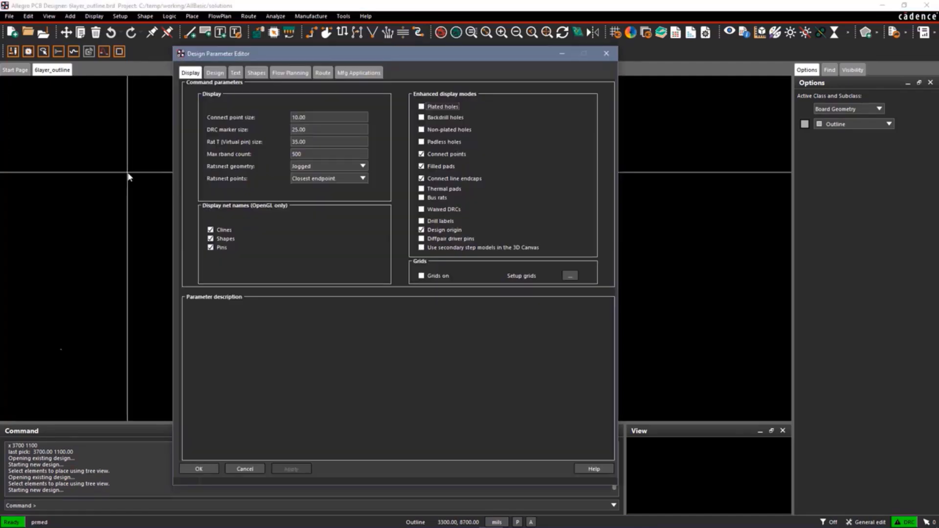
left_click(215, 73)
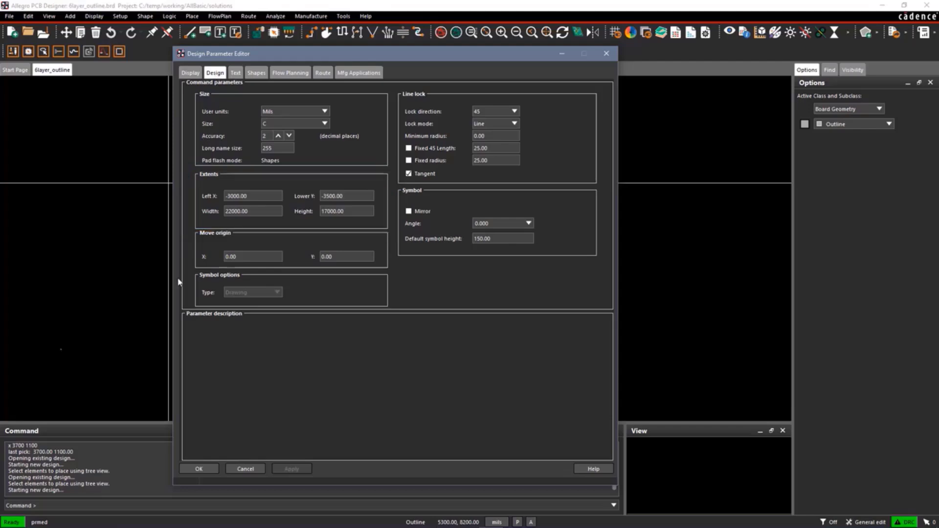
left_click(199, 468)
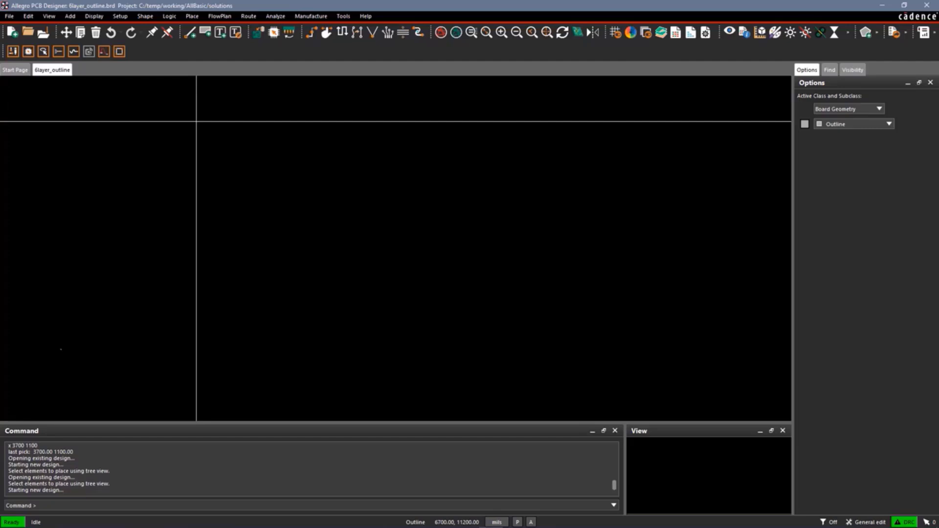
Start manual placement and include library definitions in the placement list.
left_click(193, 16)
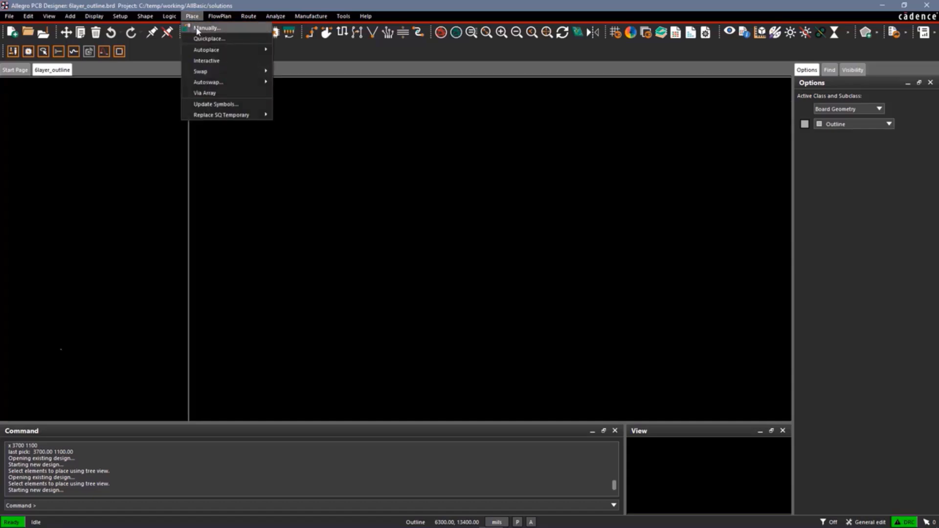
left_click(200, 28)
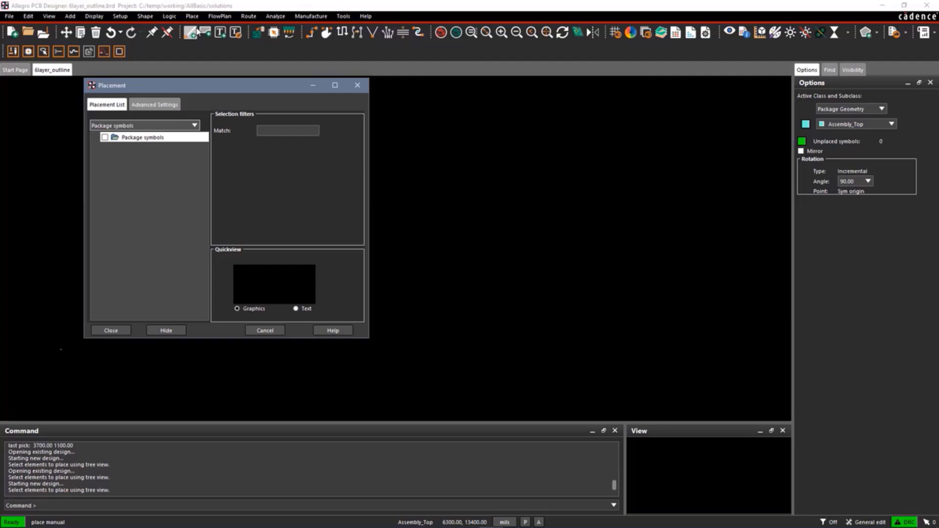
left_click(154, 105)
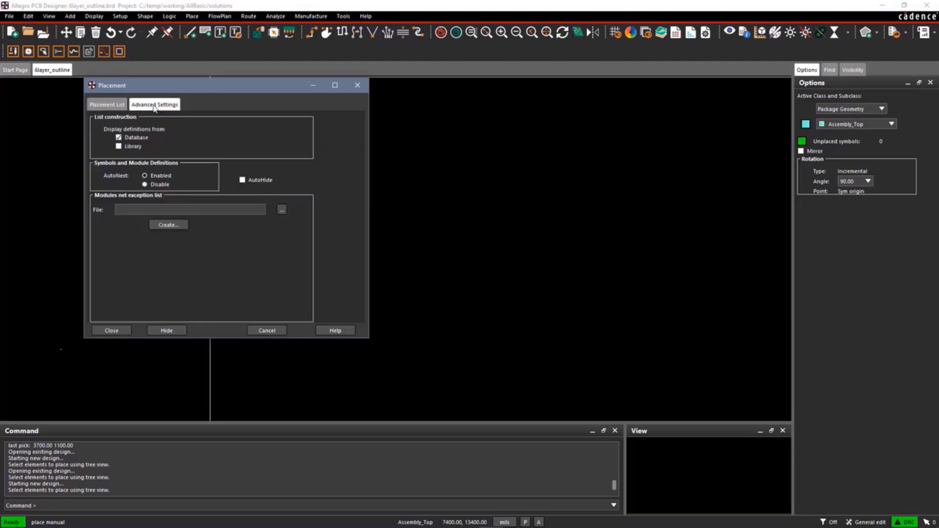
left_click(118, 146)
left_click(108, 105)
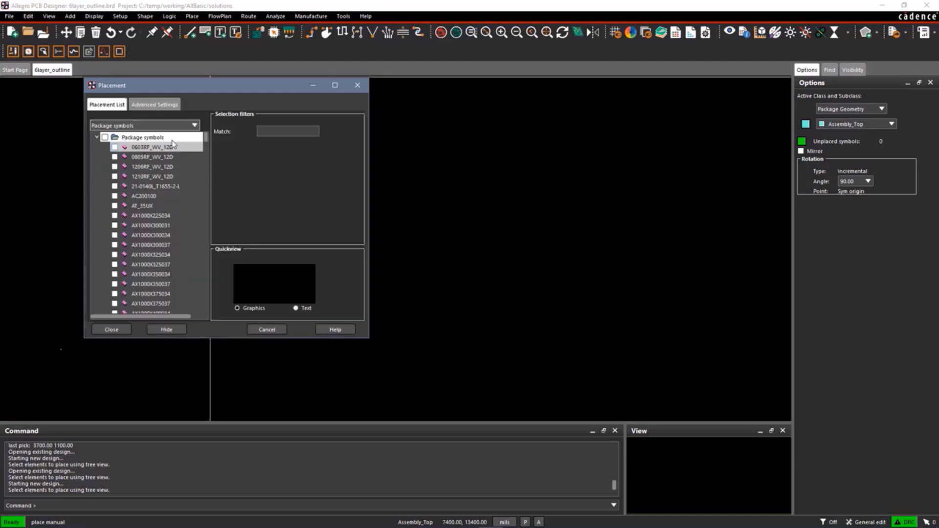
Place the OUTLINE mechanical symbol at coordinates 0 0.
left_click(196, 126)
left_click(128, 163)
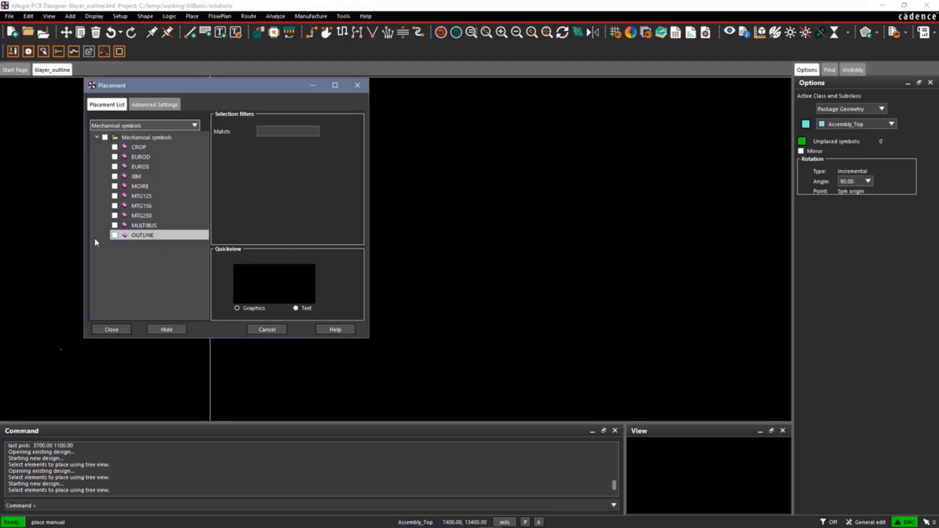
left_click(114, 235)
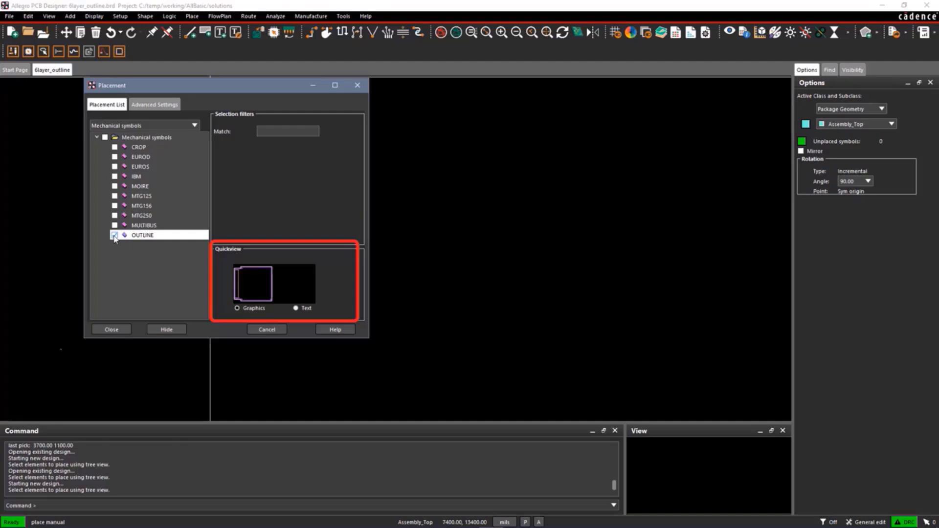
left_click(166, 330)
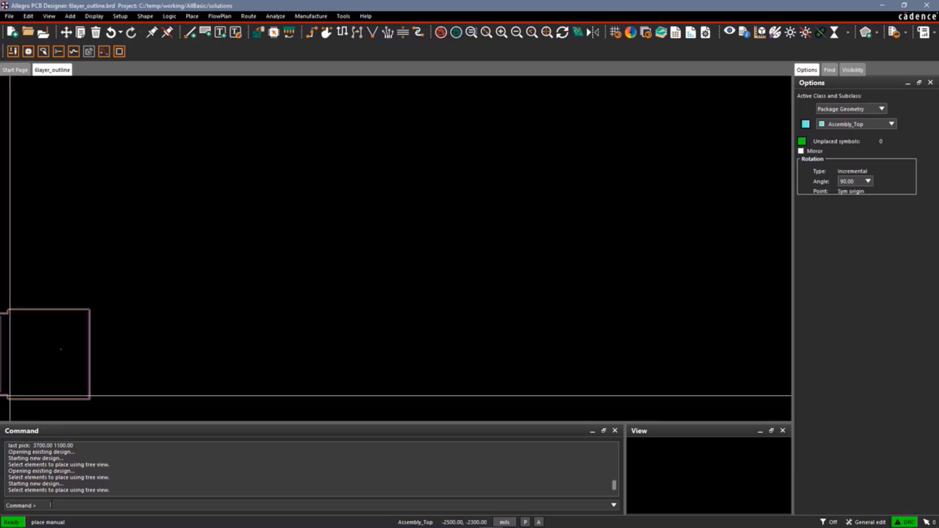
type("x")
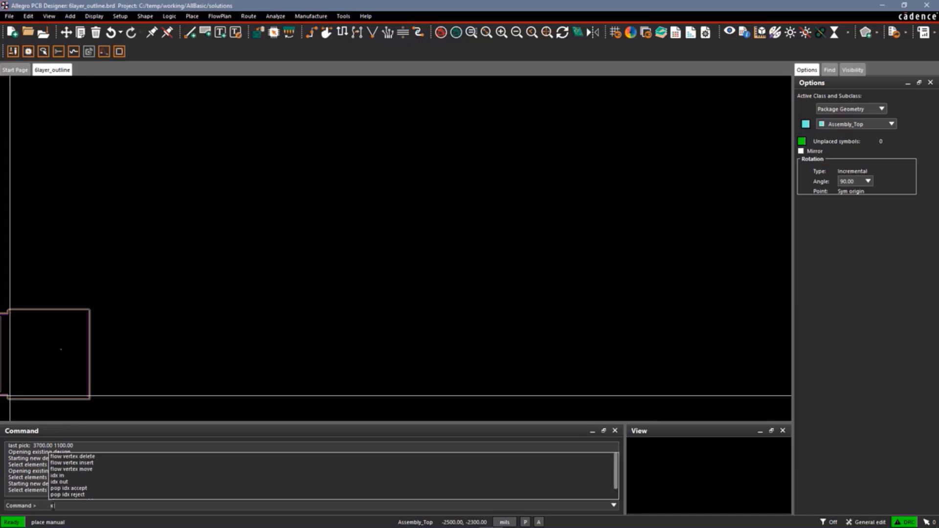
type(" 0 0")
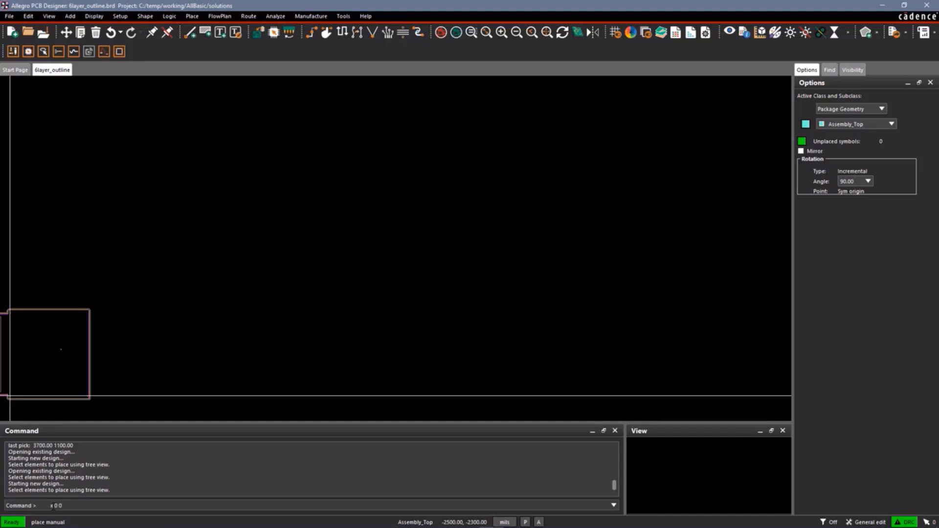
key("Return")
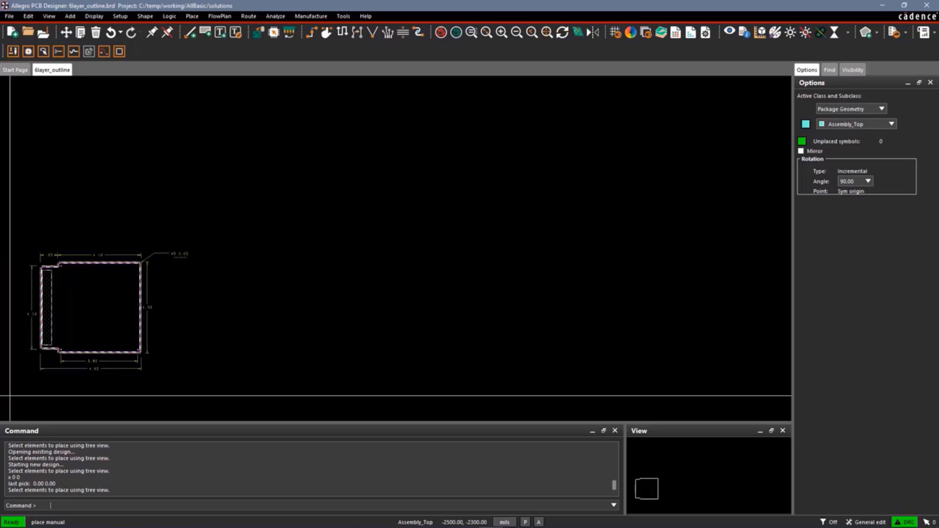
Bring back the Placement dialog, enable AutoHide in its advanced settings, and return to the placement list.
right_click(130, 198)
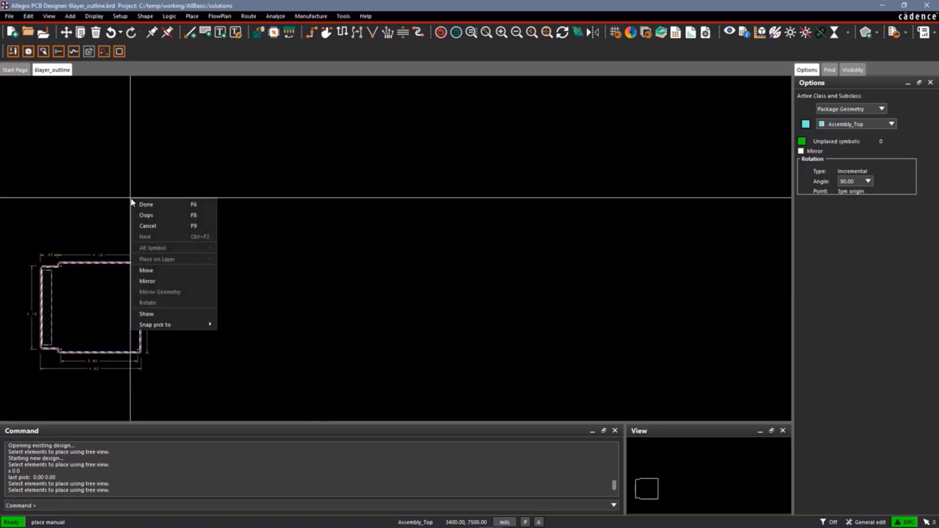
left_click(148, 314)
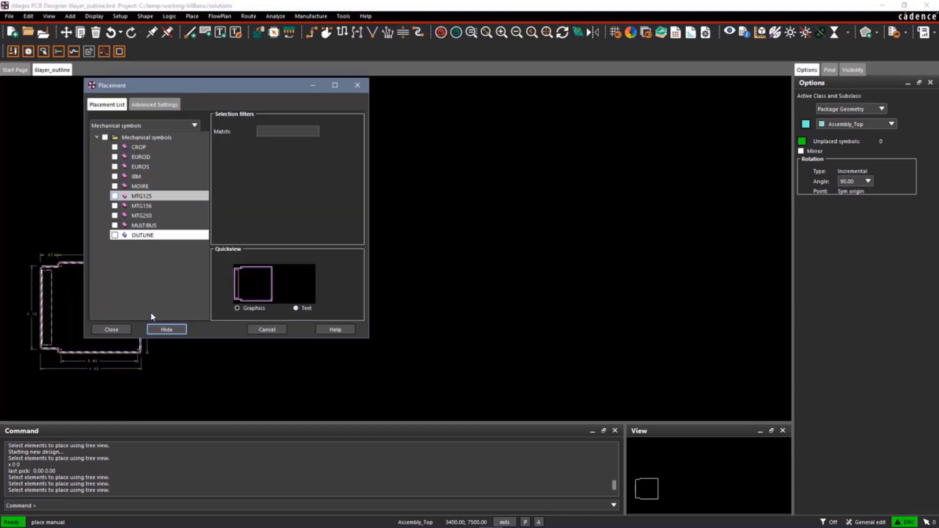
left_click(149, 105)
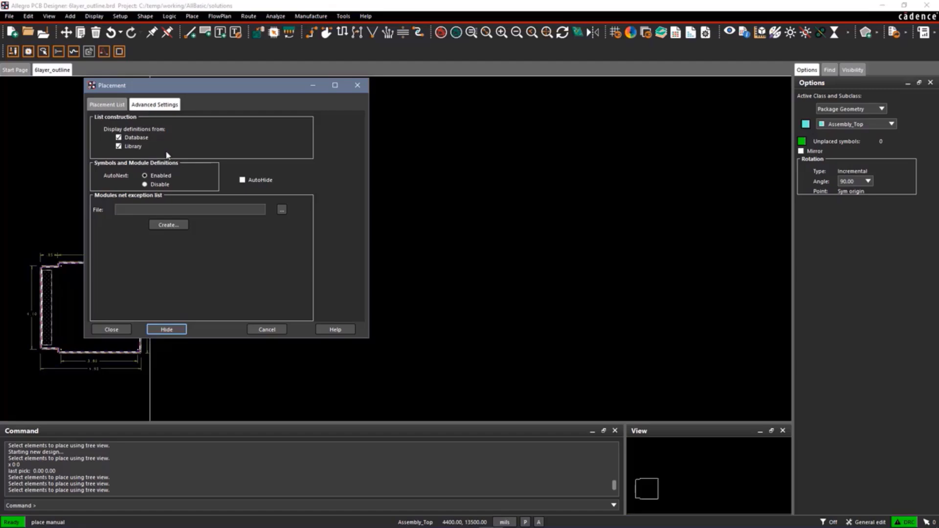
left_click(242, 180)
left_click(111, 106)
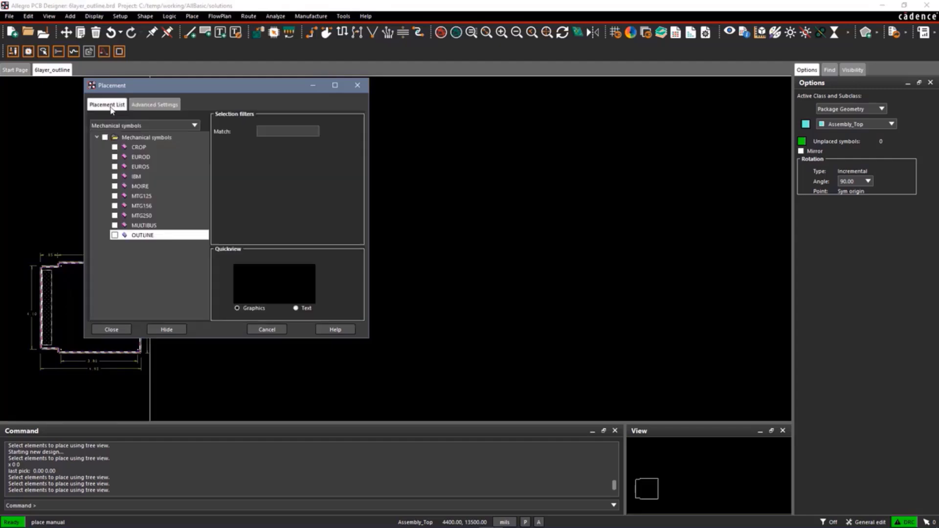
Place the BSIZE format symbol around the board outline at about -2500, -1800 and the ASSYNOTES format symbol at about 8000, 6300.
left_click(184, 126)
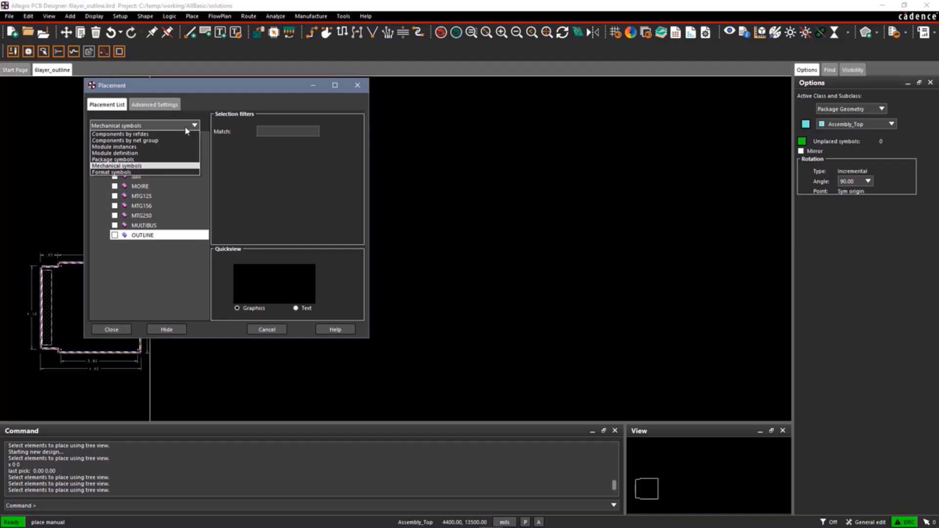
left_click(139, 172)
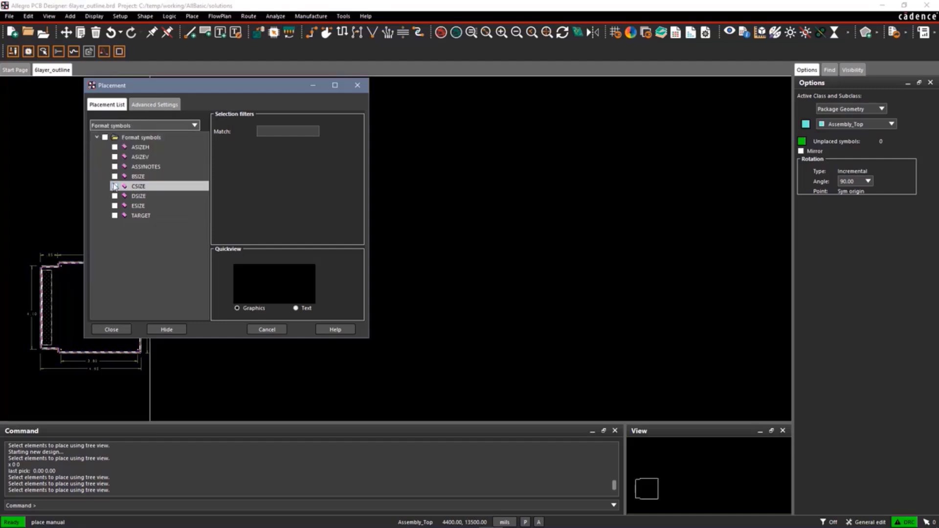
left_click(115, 177)
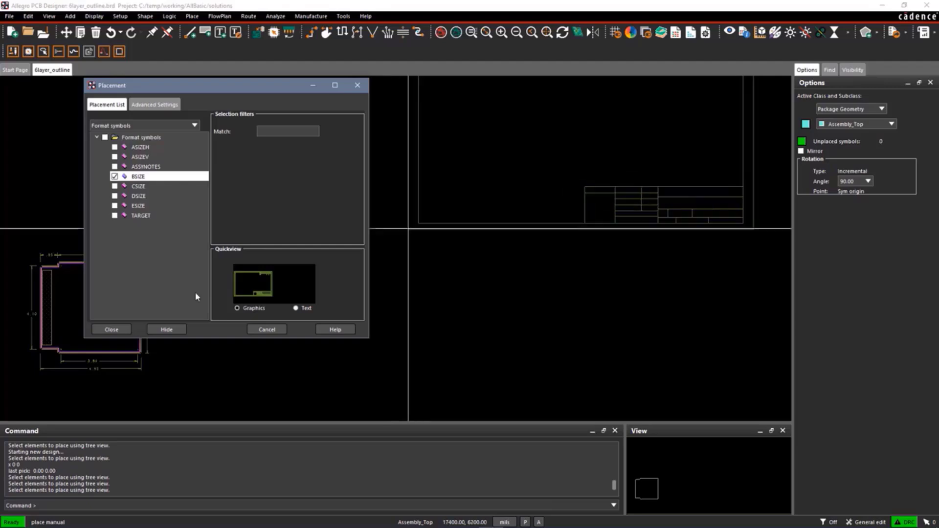
left_click(166, 329)
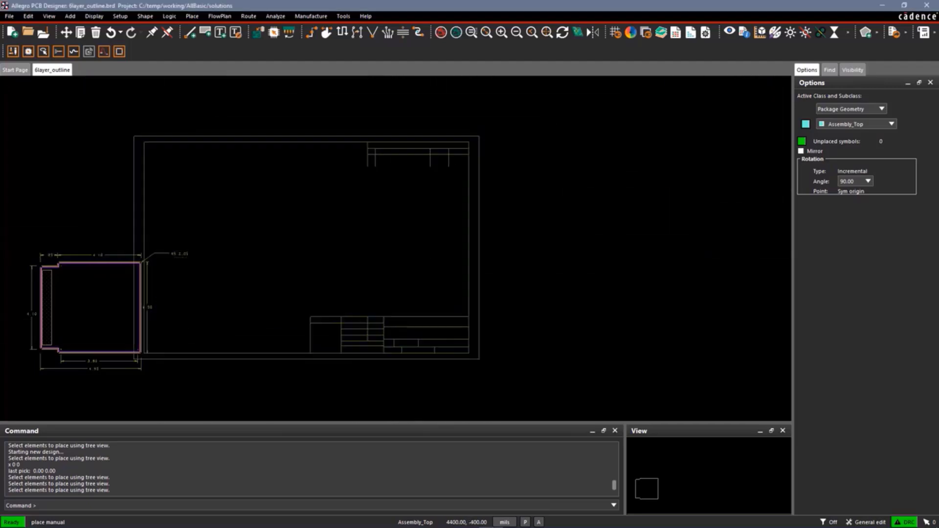
left_click(11, 386)
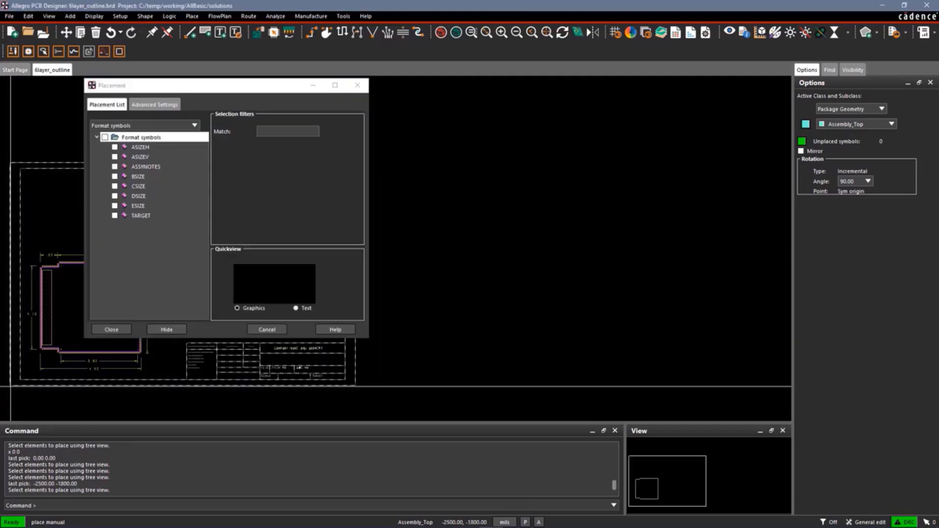
left_click(144, 168)
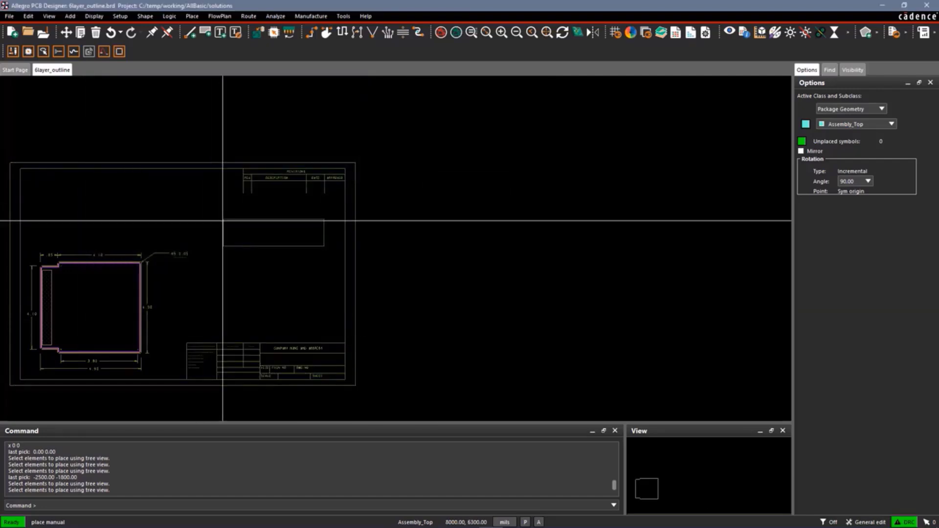
left_click(223, 221)
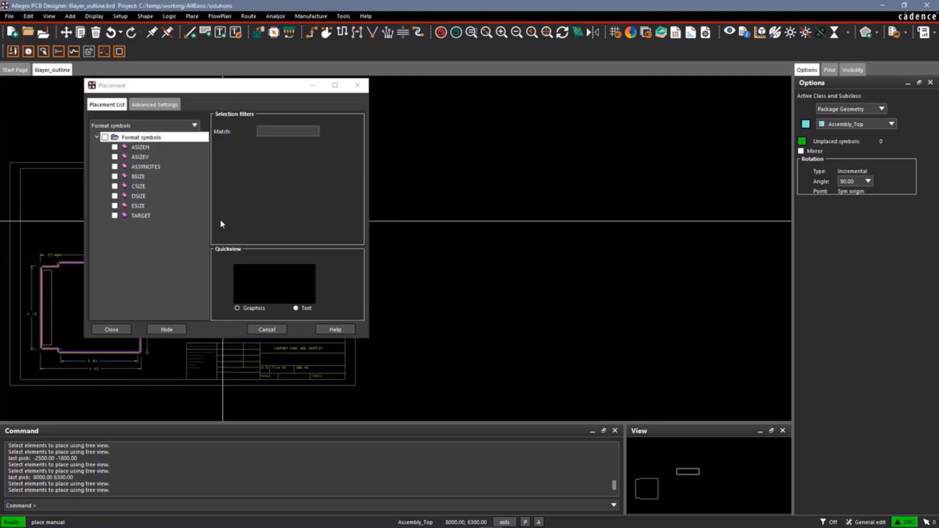
Filter the package symbols with the match DIN* and select DIN64 for placement.
left_click(148, 126)
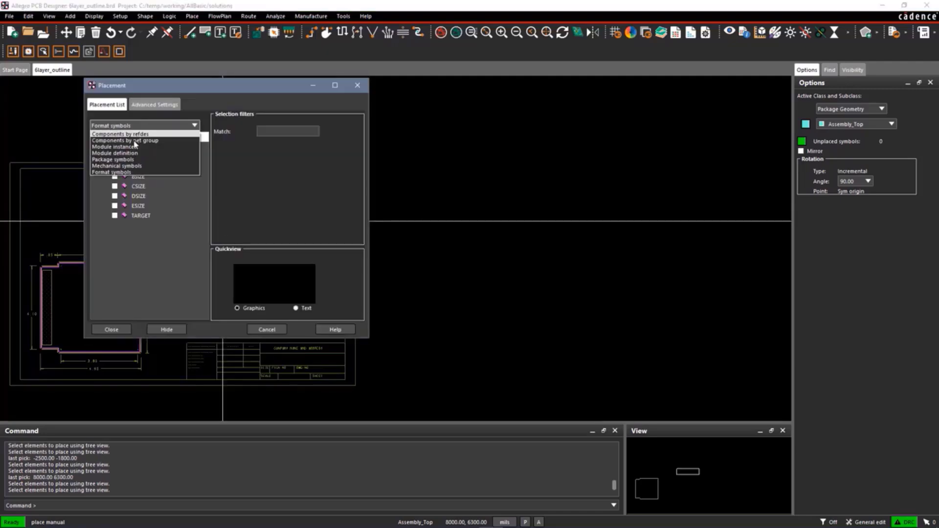
left_click(132, 159)
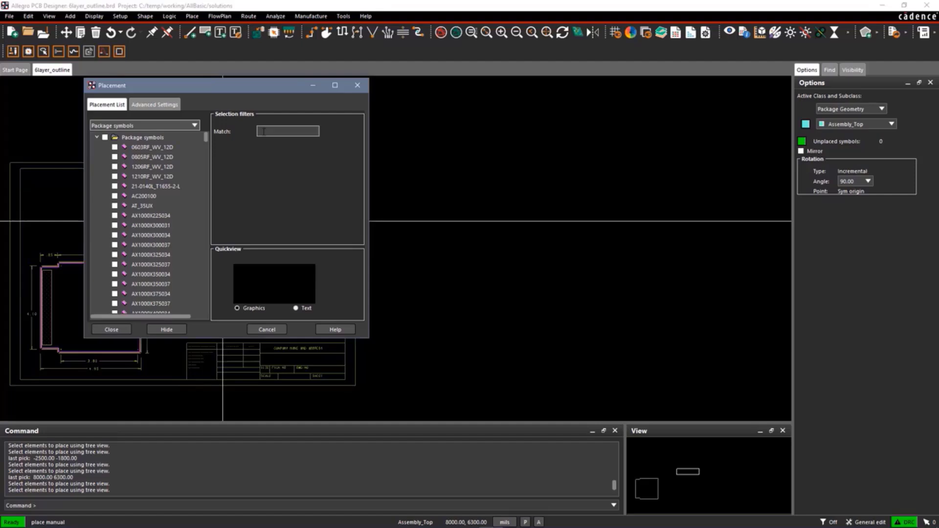
left_click(262, 132)
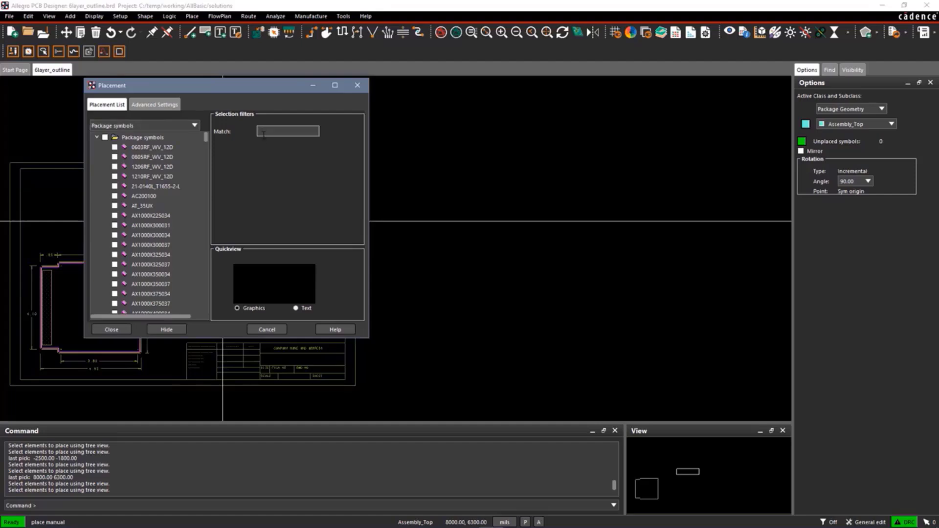
type("DIN*")
key("Return")
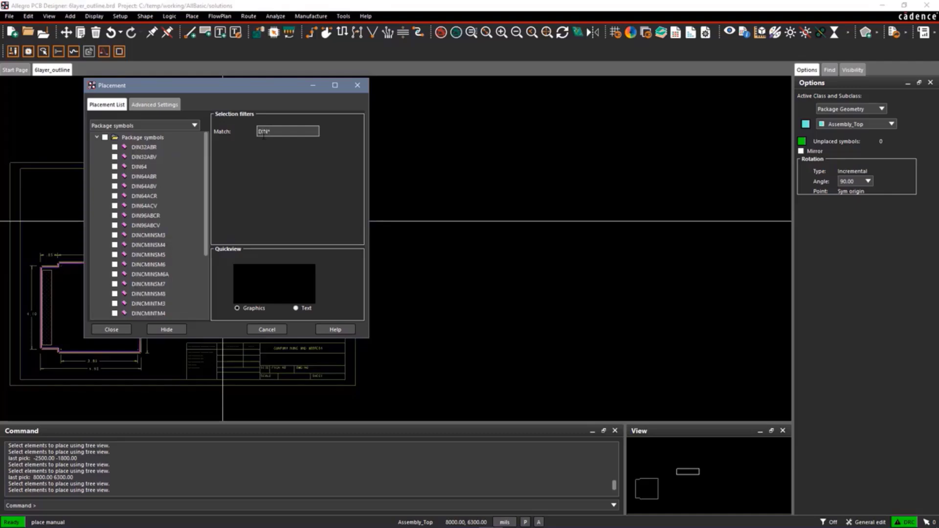
left_click(114, 167)
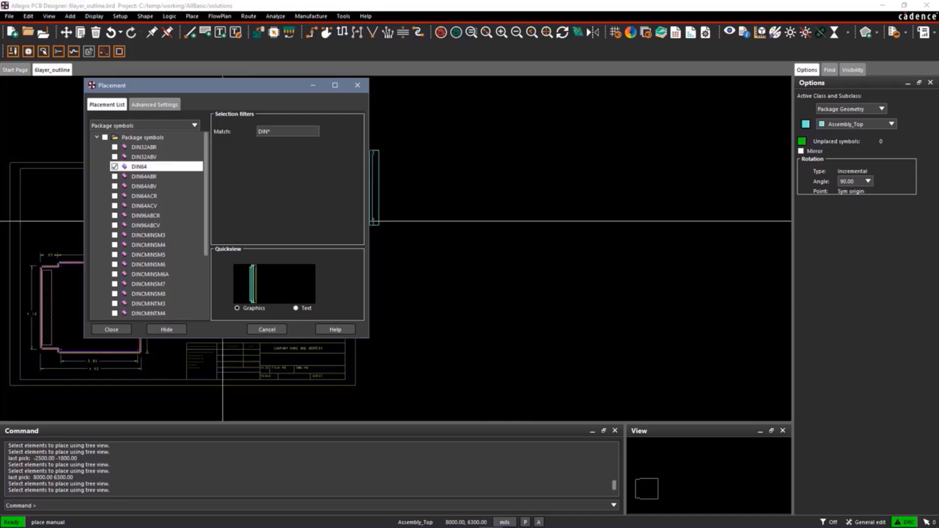
left_click(79, 503)
type("-700 500")
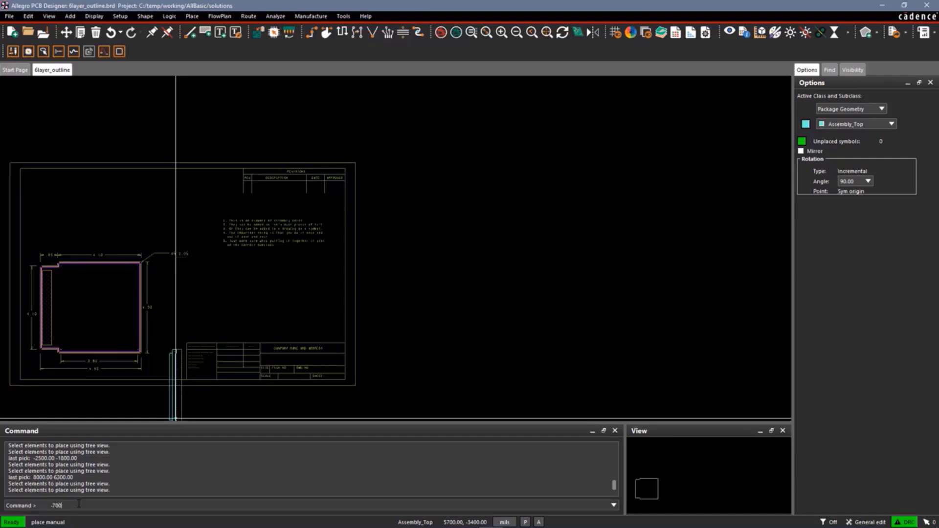
key("Return")
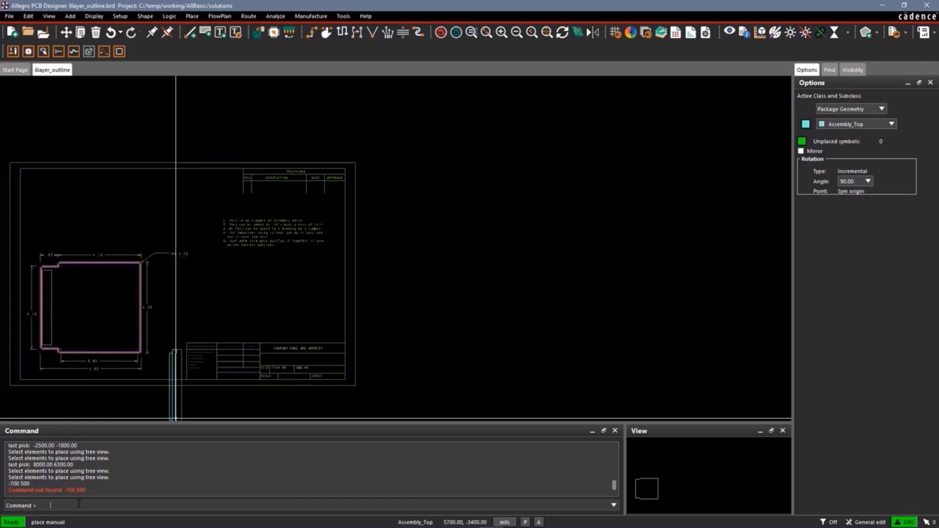
Place the DIN64 connector symbol at coordinates -700 500.
type("x -700 500")
key("Return")
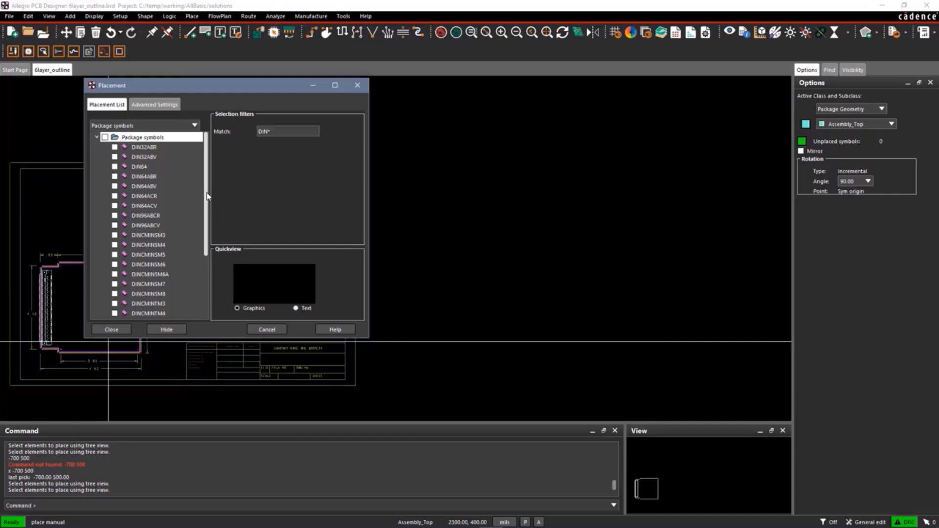
Enable AutoNext for symbols and module definitions in the placement's advanced settings, and return to the placement list.
left_click(154, 105)
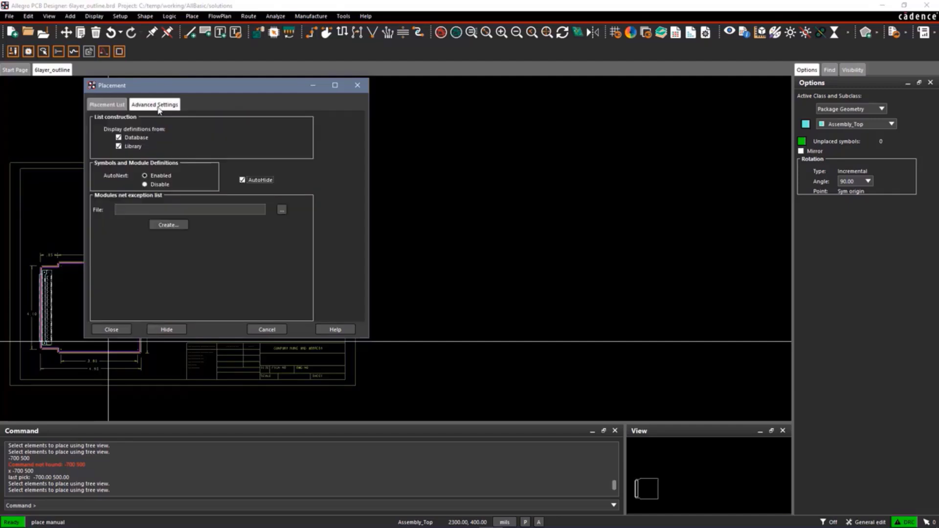
left_click(145, 176)
left_click(108, 106)
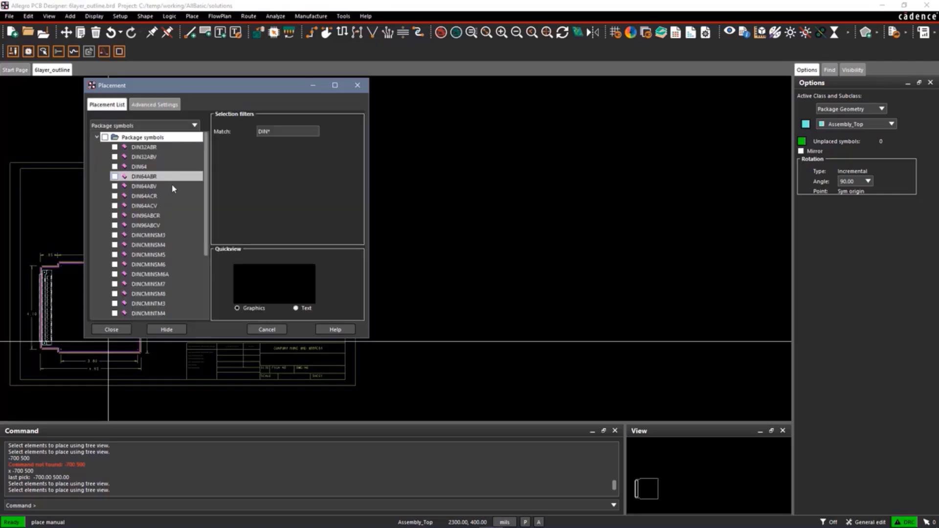
Filter the package symbols with the match bnc and select BNC for placement.
double_click(263, 132)
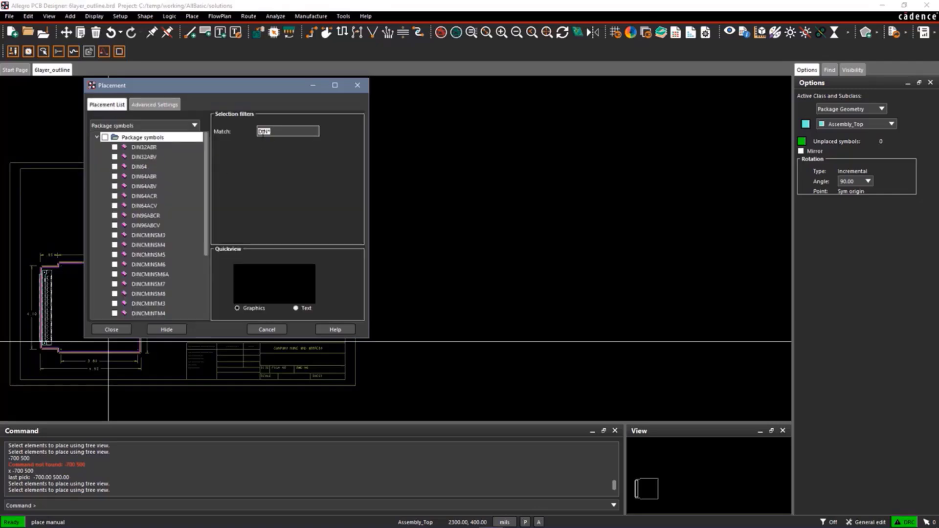
type("bnc")
key("Return")
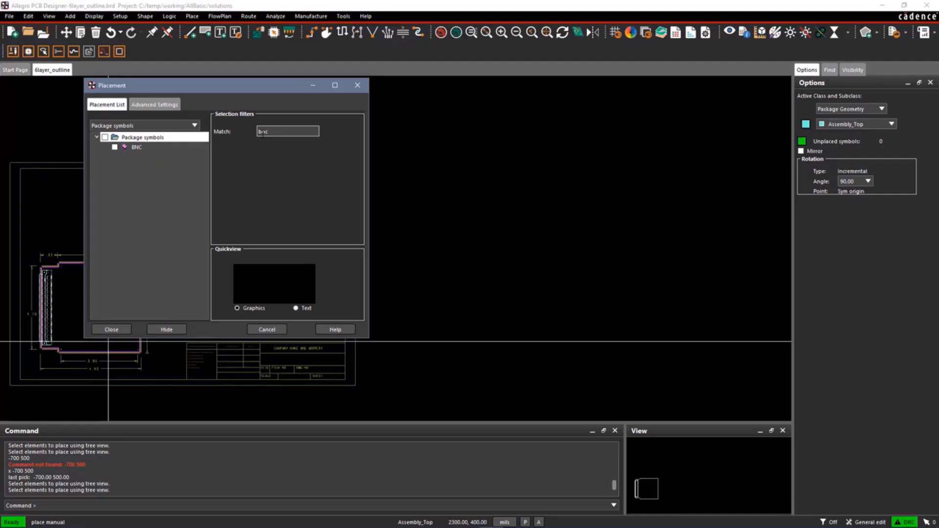
left_click(115, 147)
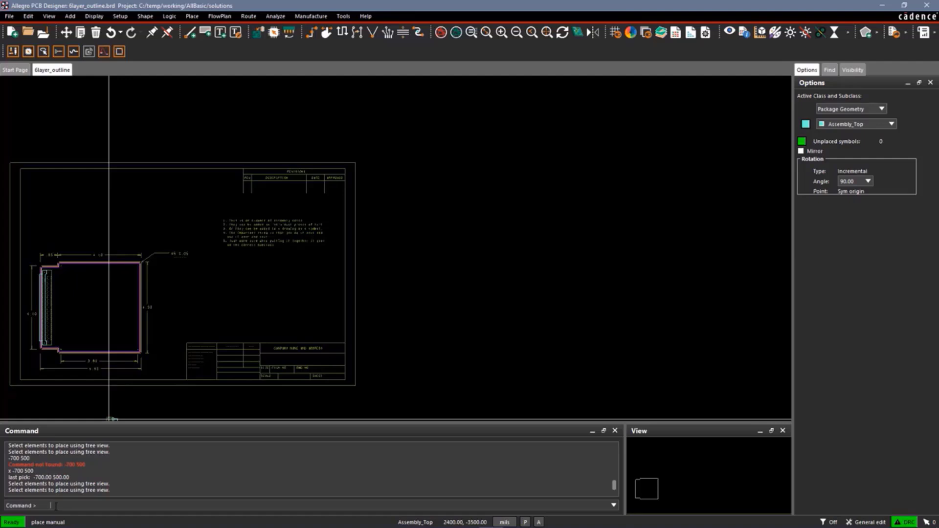
Place two BNC connector symbols at coordinates 3700 300 and 3700 1100, and finish the placement command.
type("x")
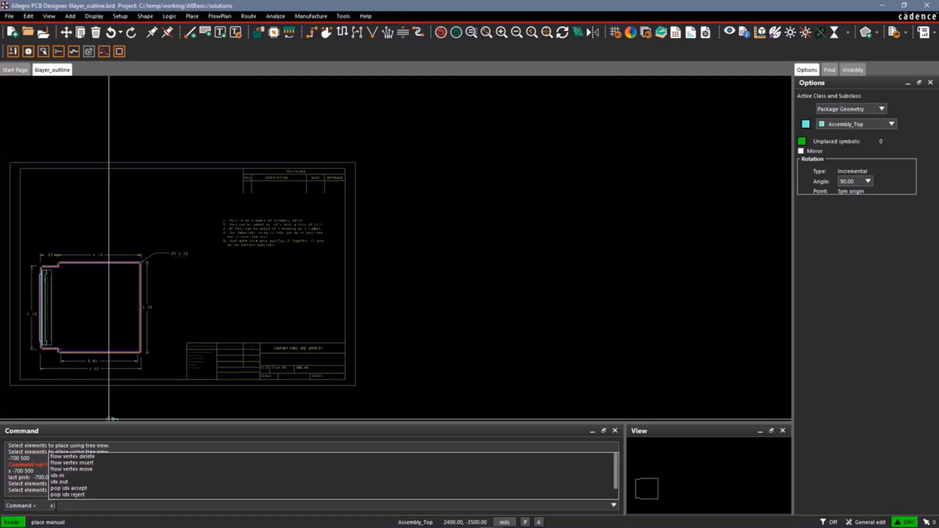
type(" -700 300")
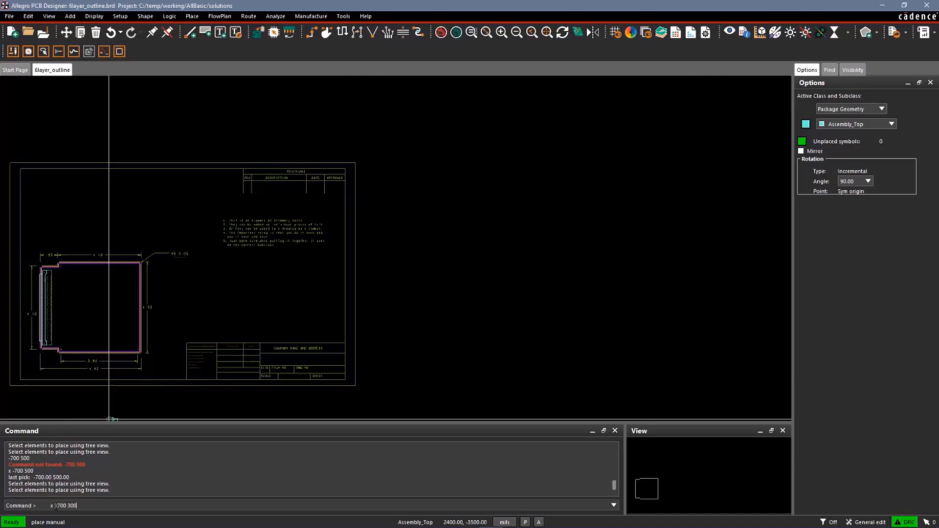
key("Return")
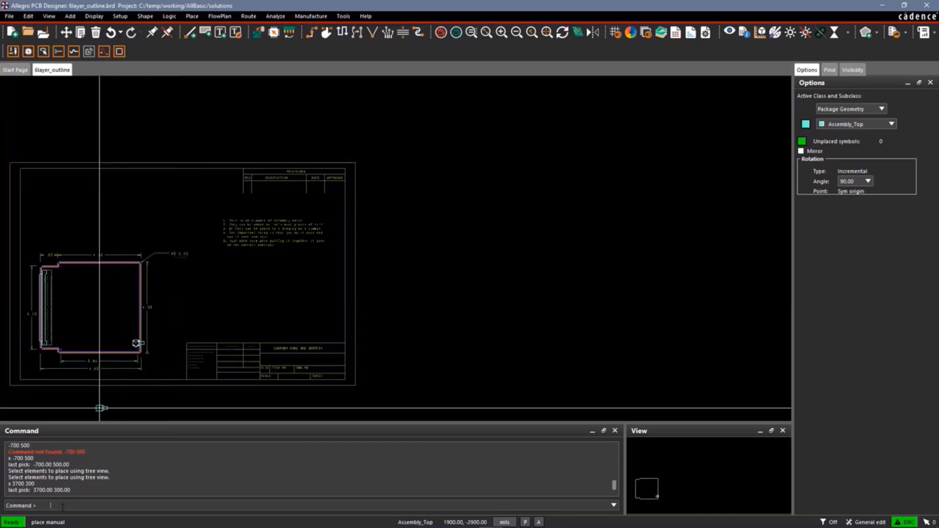
type("x 3700 1100")
key("Return")
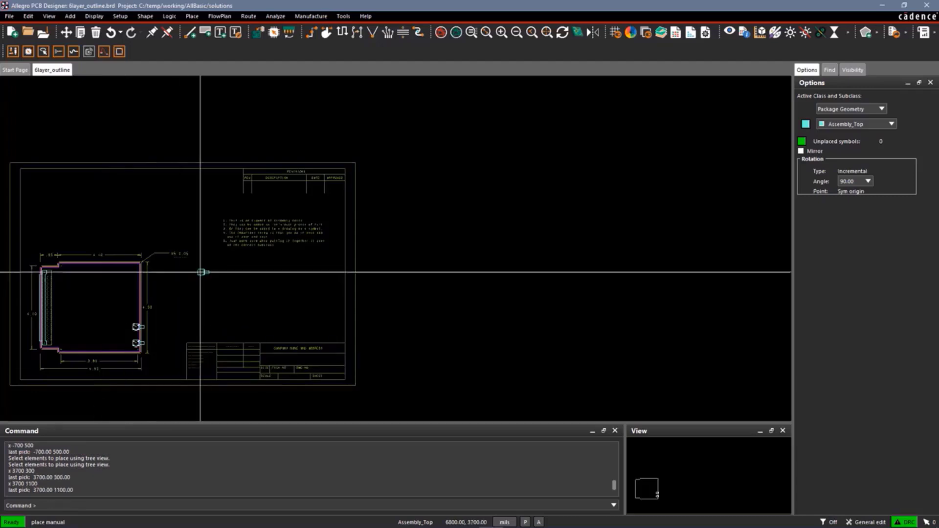
right_click(223, 248)
left_click(238, 254)
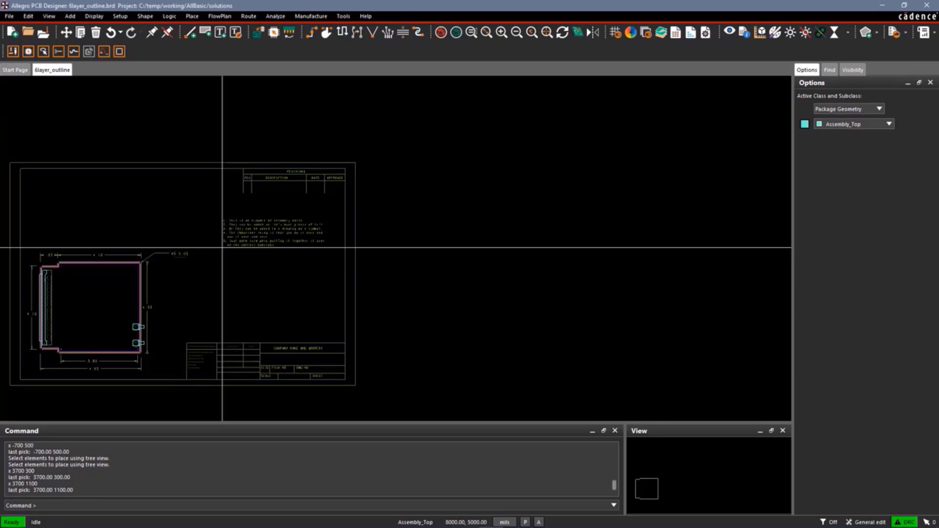
In the Cross-section Editor, add two copper Plane layers above the dielectric between TOP and BOTTOM.
left_click(661, 33)
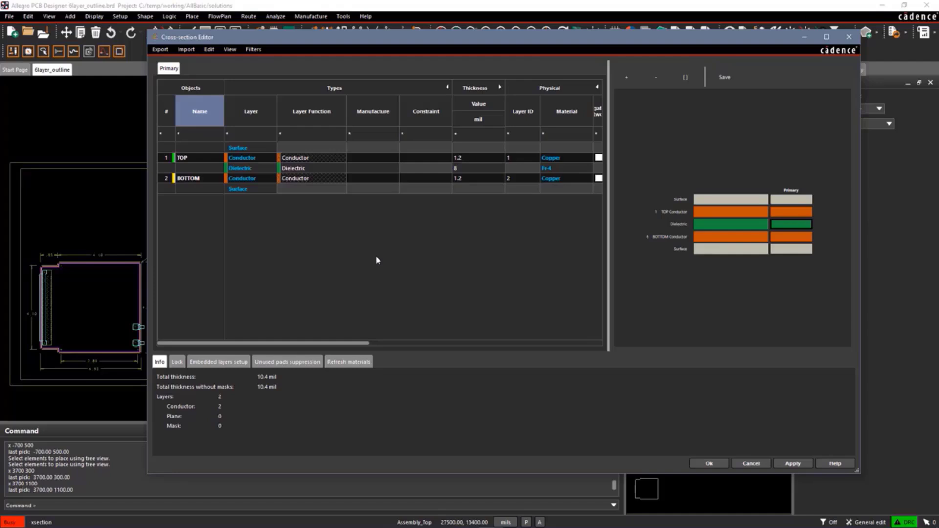
right_click(203, 173)
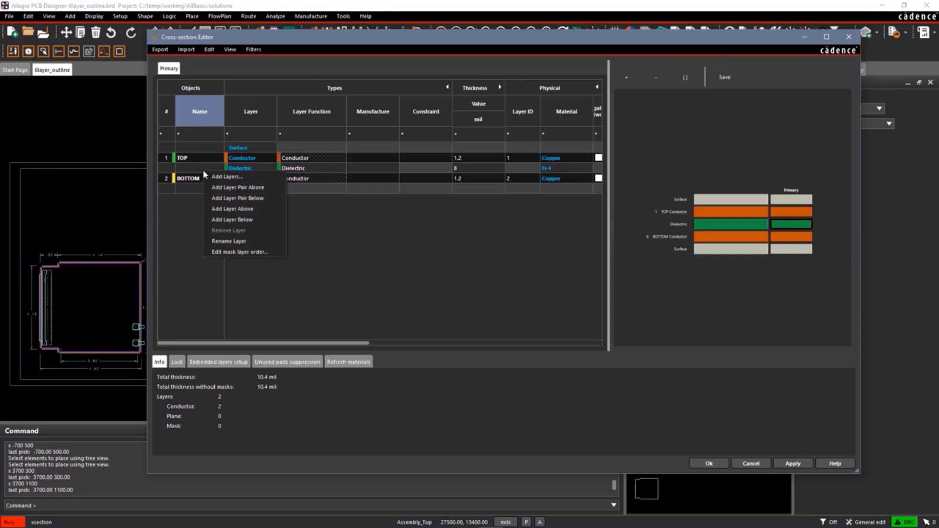
left_click(223, 178)
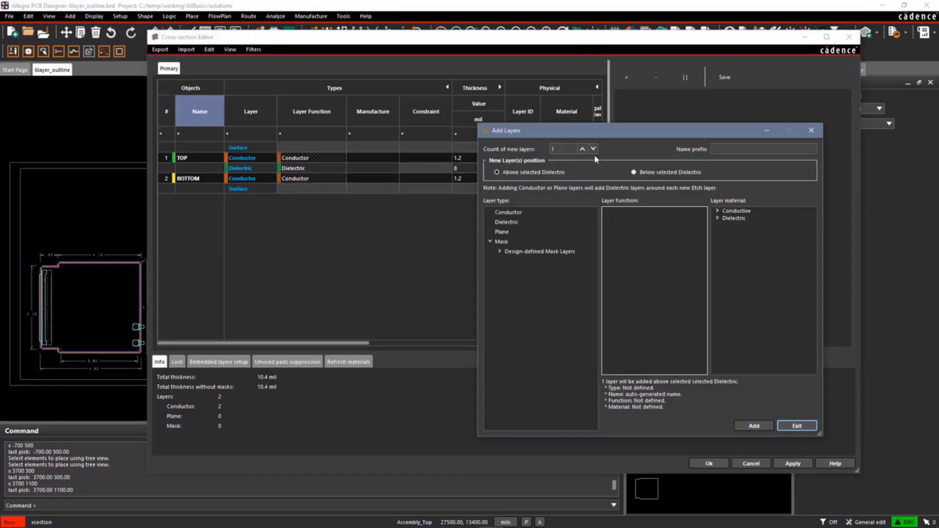
left_click(582, 149)
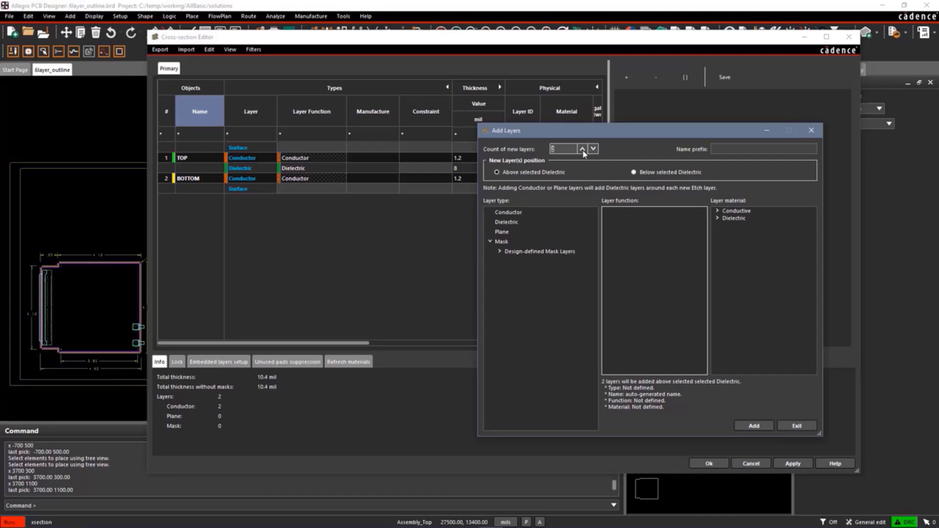
left_click(513, 231)
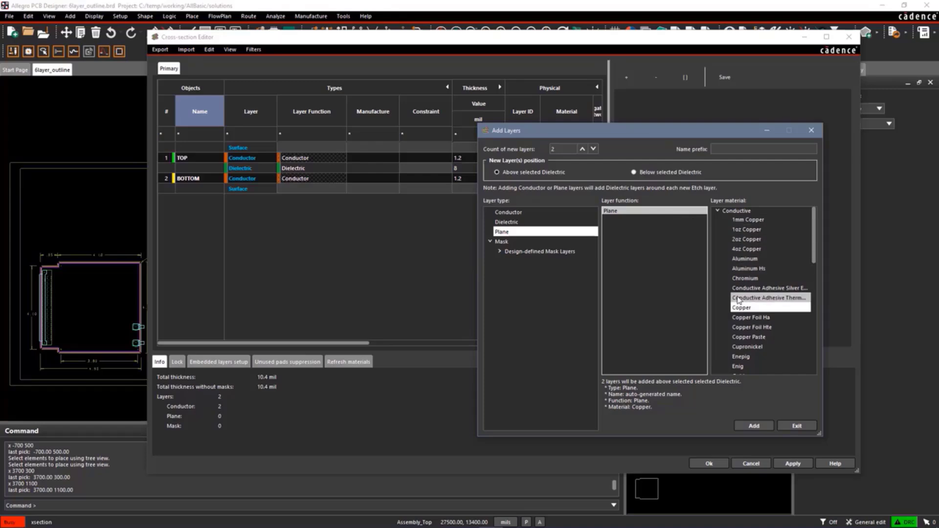
left_click(745, 427)
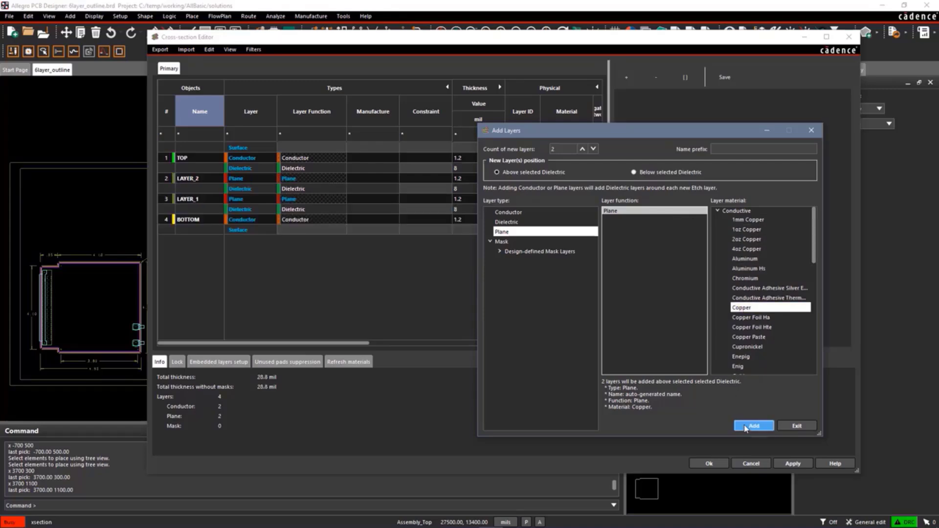
left_click(788, 429)
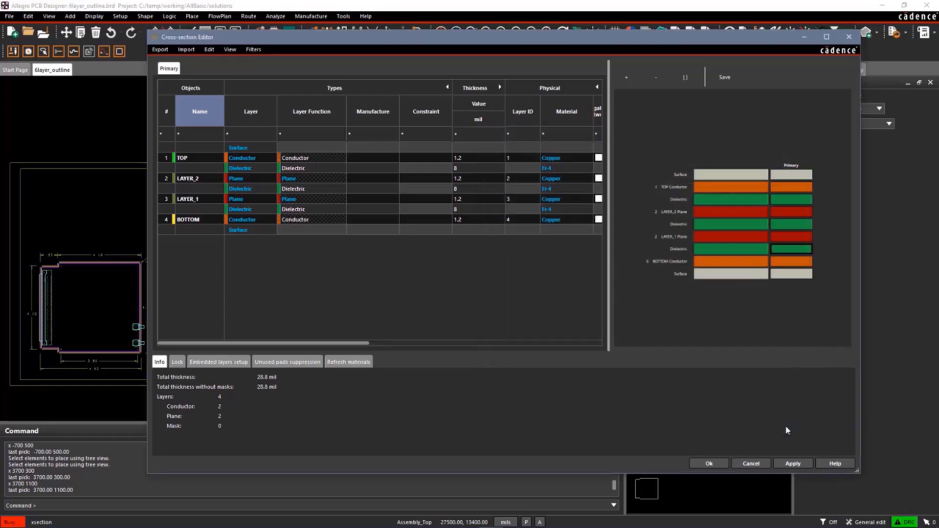
Rename the plane layer LAYER_2 as GND and LAYER_1 as VCC.
double_click(191, 180)
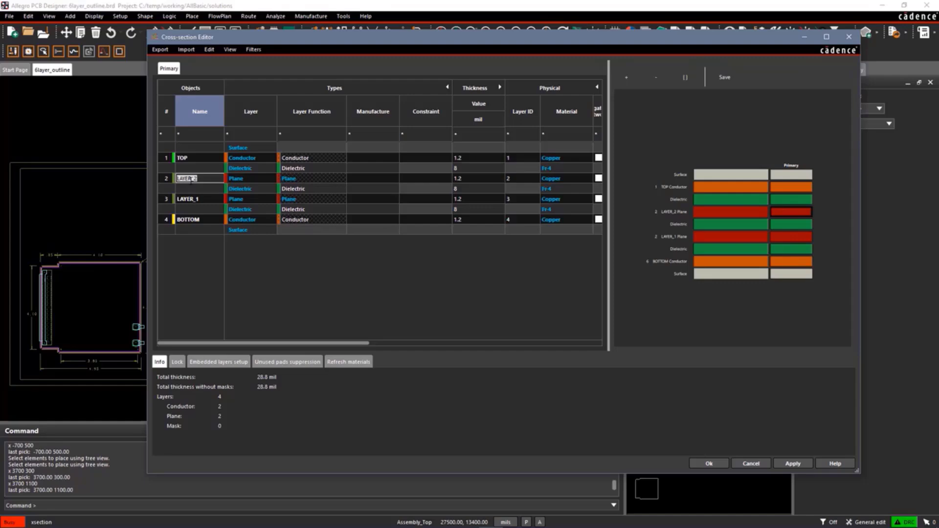
type("GND")
key("Return")
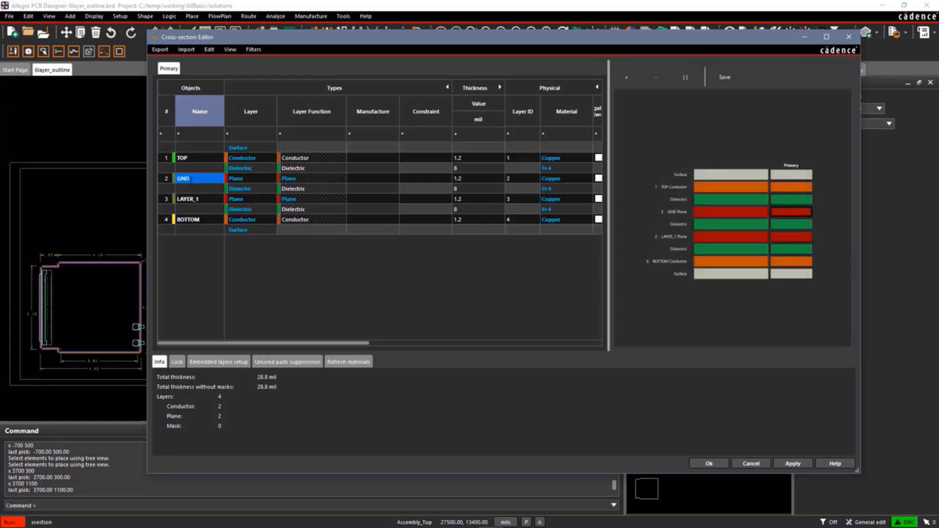
double_click(194, 199)
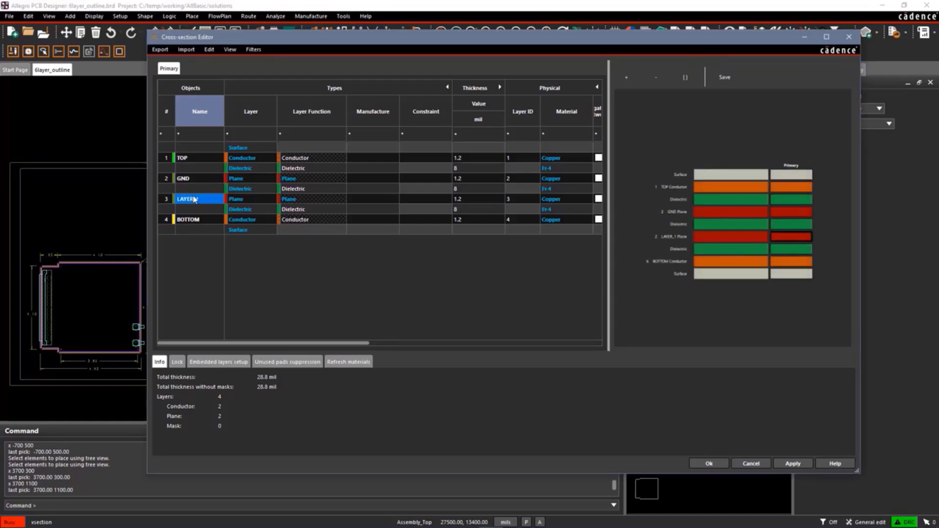
right_click(194, 199)
left_click(218, 270)
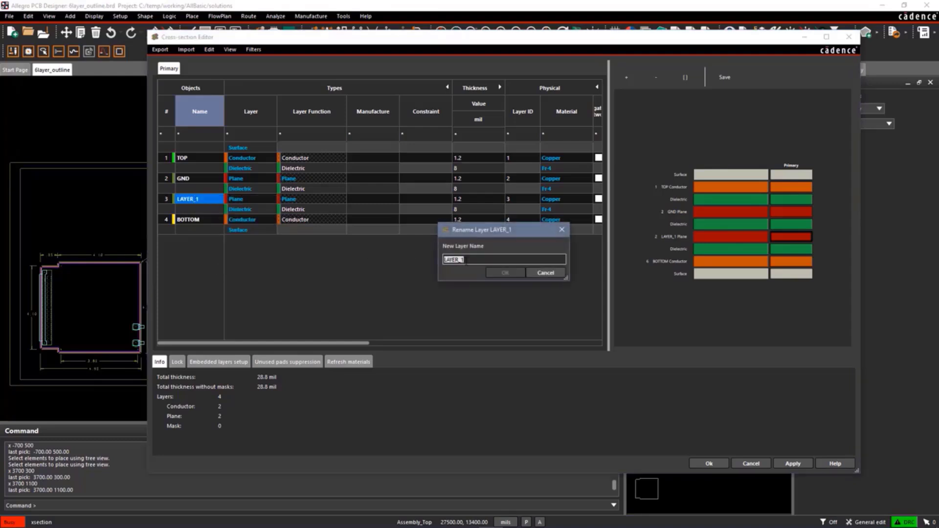
type("VCC")
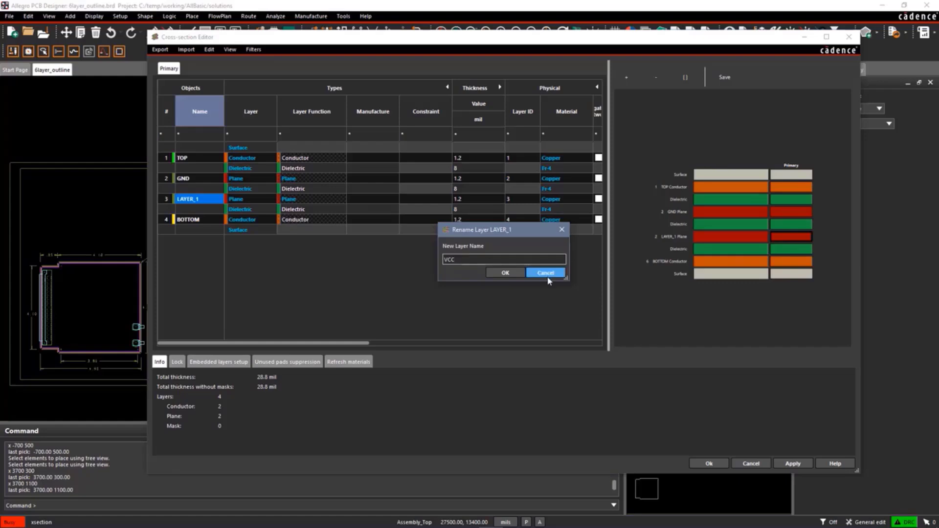
left_click(505, 272)
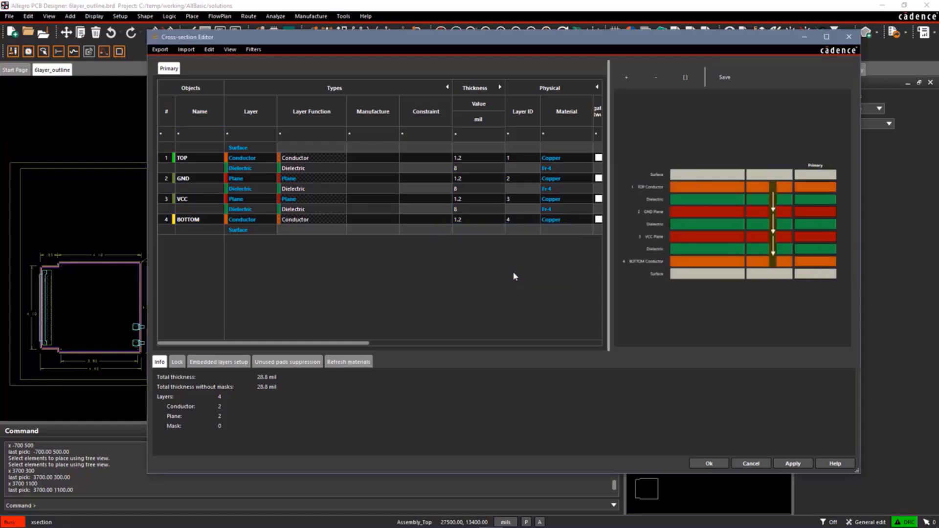
Add two copper Conductor layers with the name prefix INT below the GND plane.
right_click(197, 179)
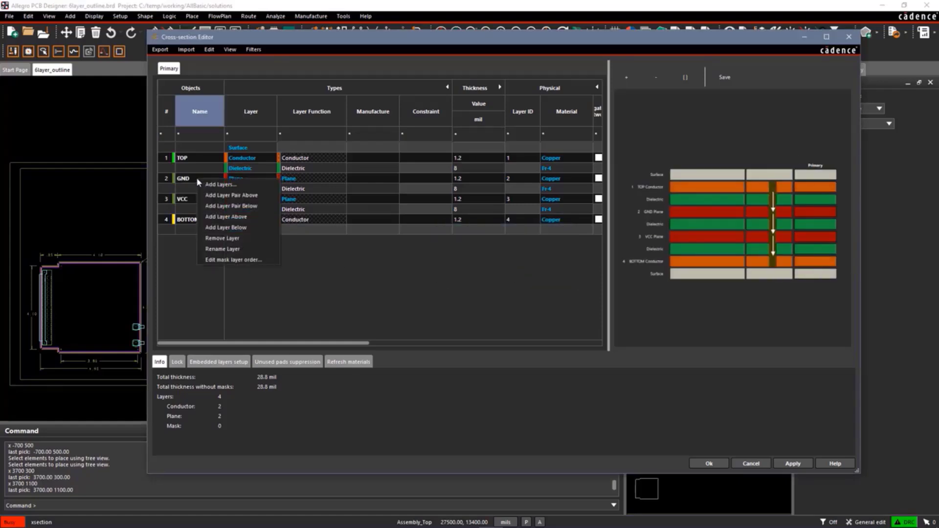
left_click(208, 185)
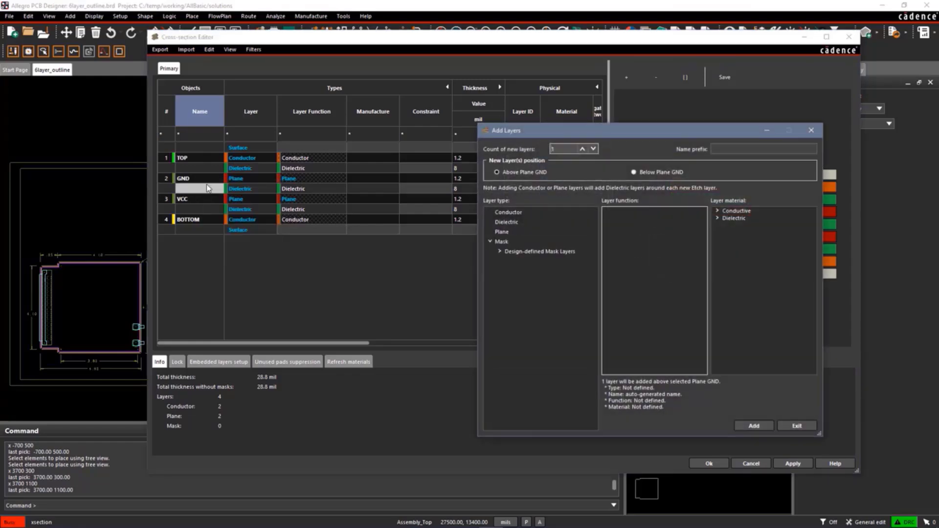
left_click(581, 148)
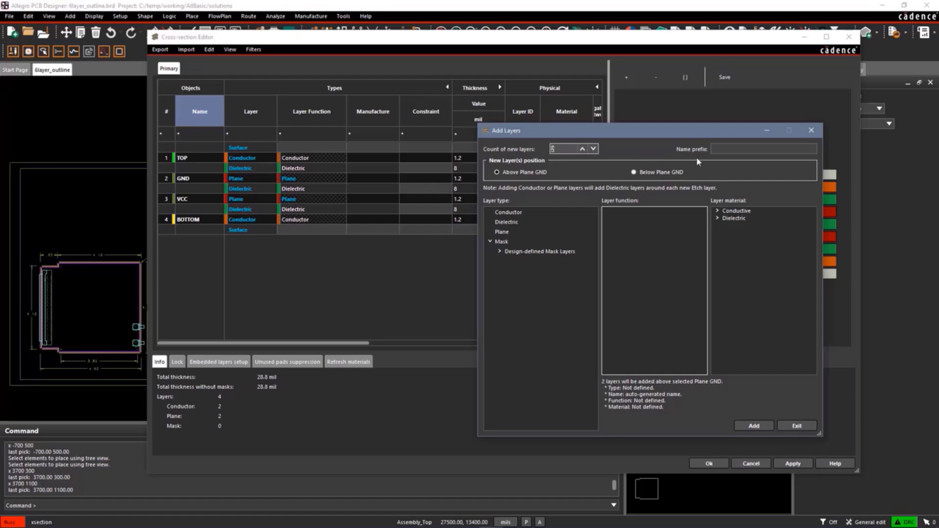
left_click(720, 149)
type("INT")
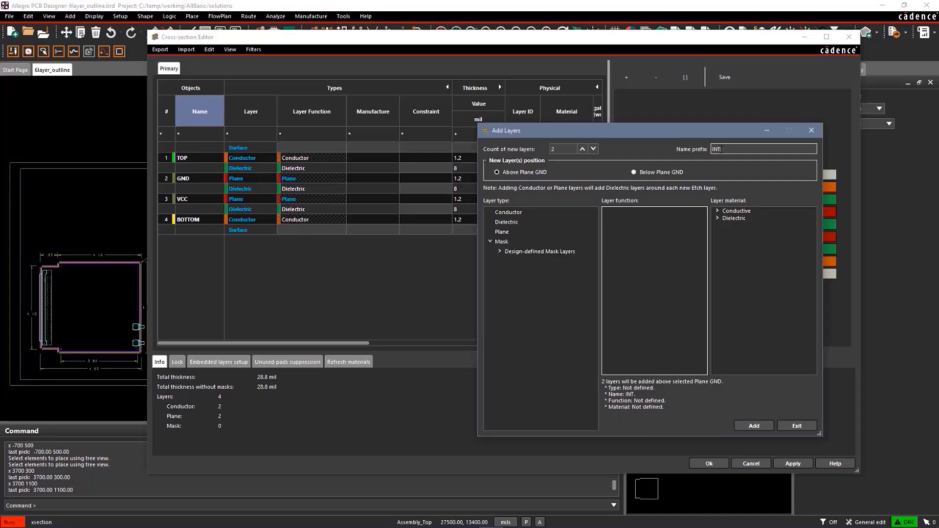
left_click(633, 172)
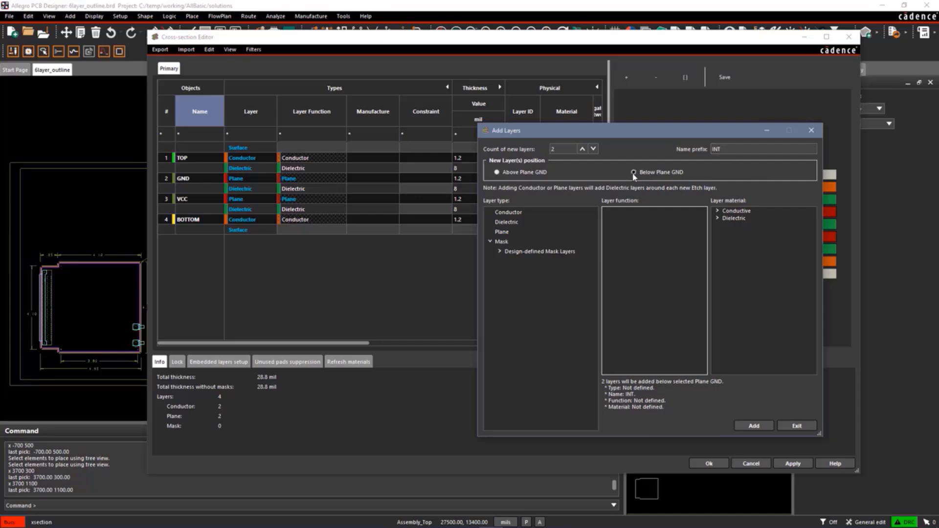
left_click(500, 215)
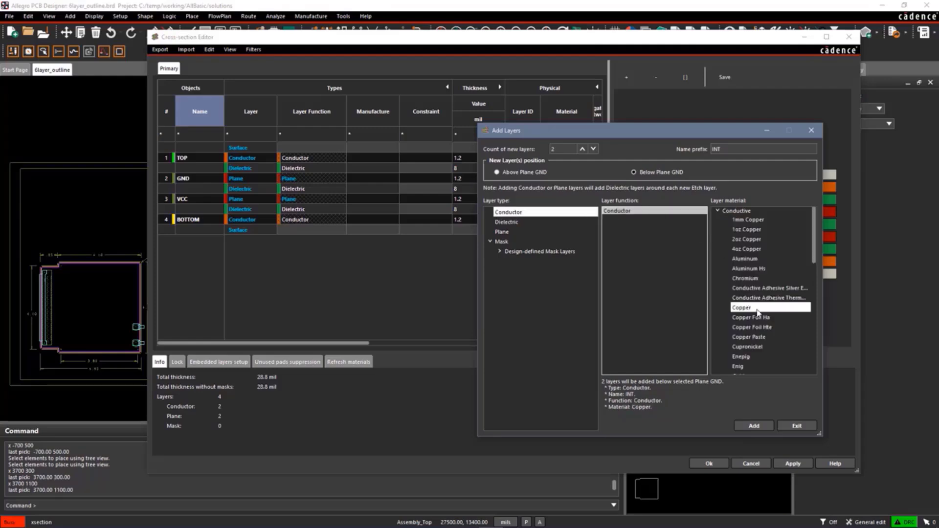
left_click(754, 425)
left_click(802, 427)
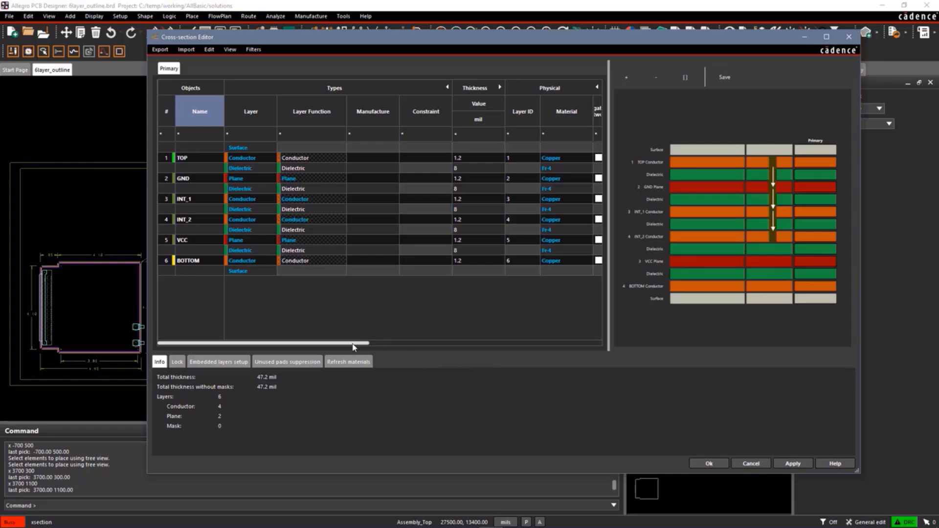
Enable Negative Artwork for the VCC plane layer and accept the connectivity change.
left_click_drag(365, 342, 468, 345)
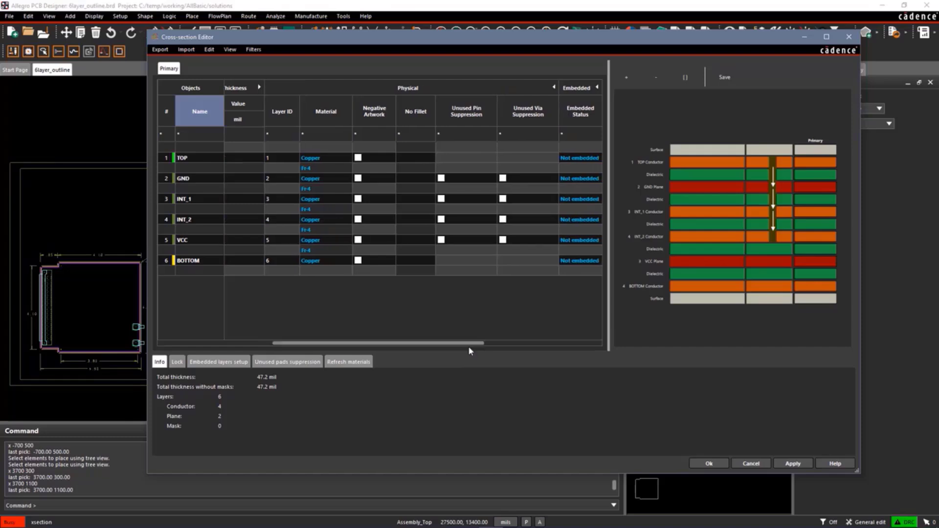
left_click(554, 88)
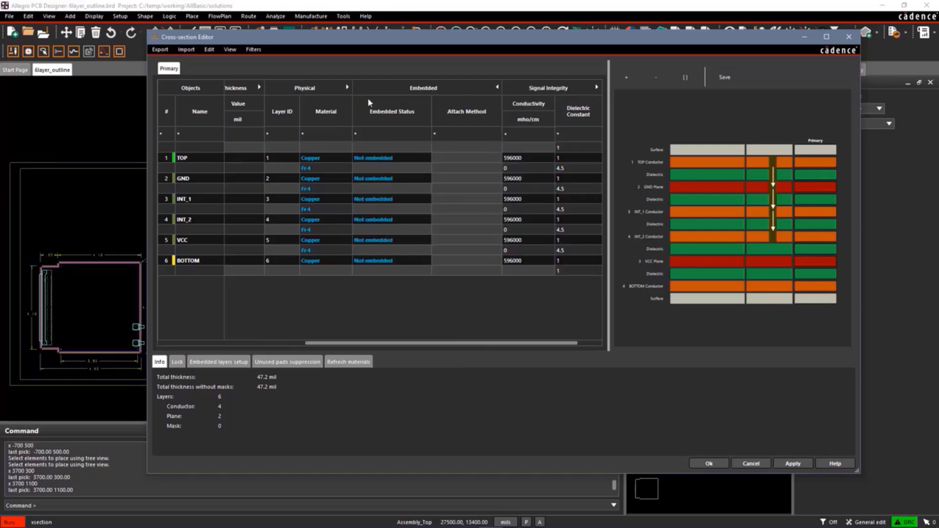
left_click(347, 87)
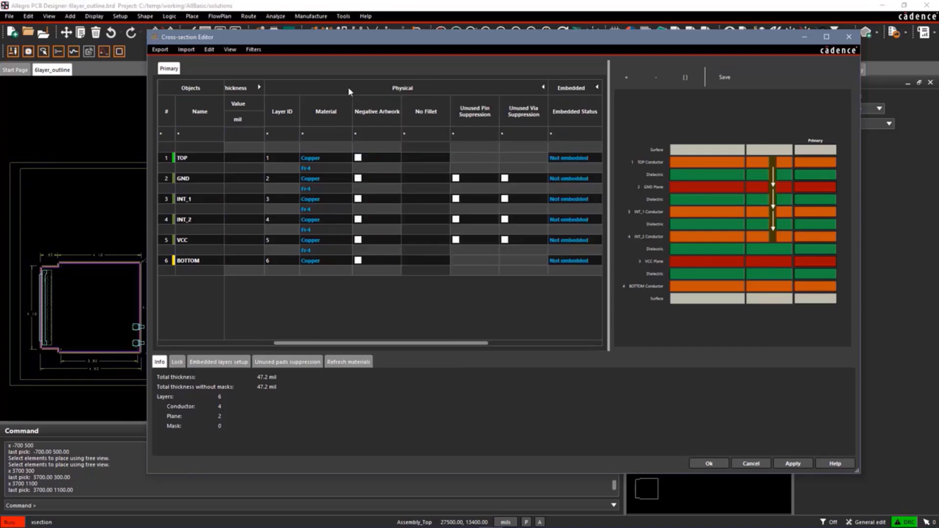
left_click(357, 240)
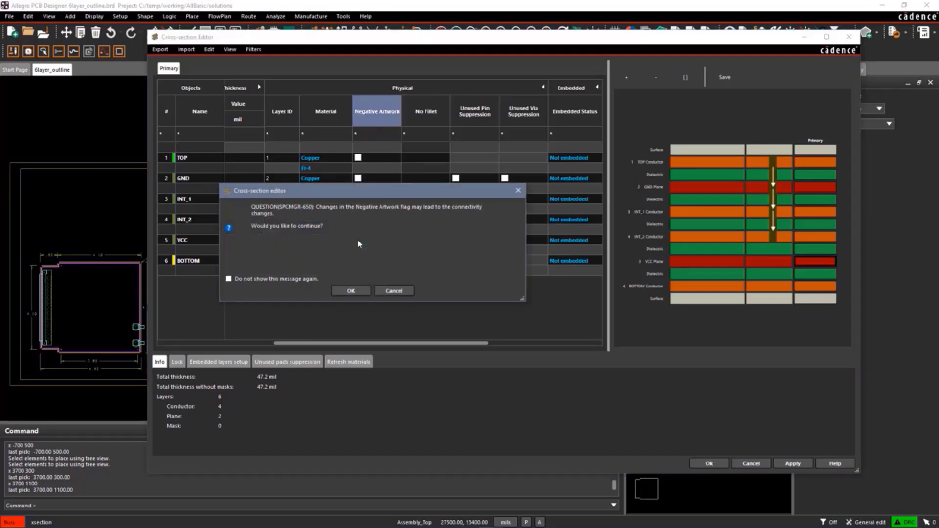
left_click(351, 291)
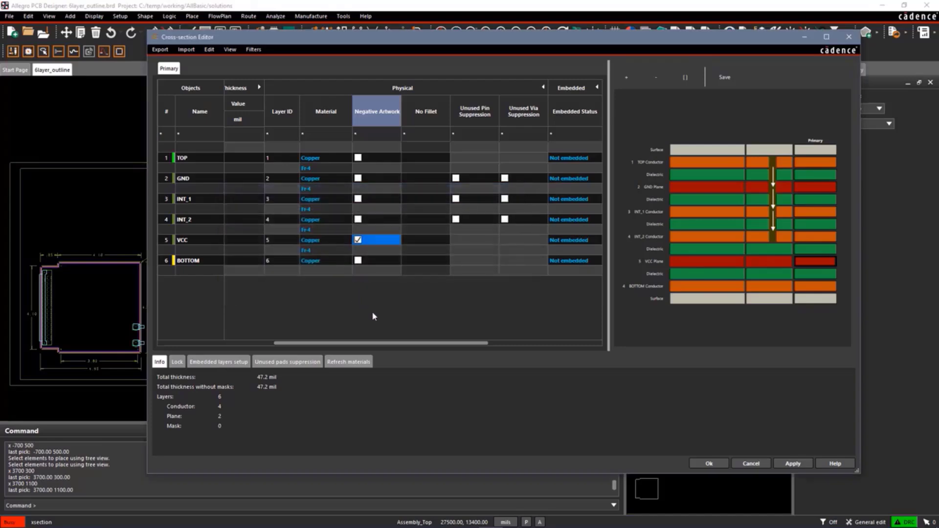
Accept the six-layer stackup and close the Cross-section Editor.
left_click_drag(377, 343, 227, 344)
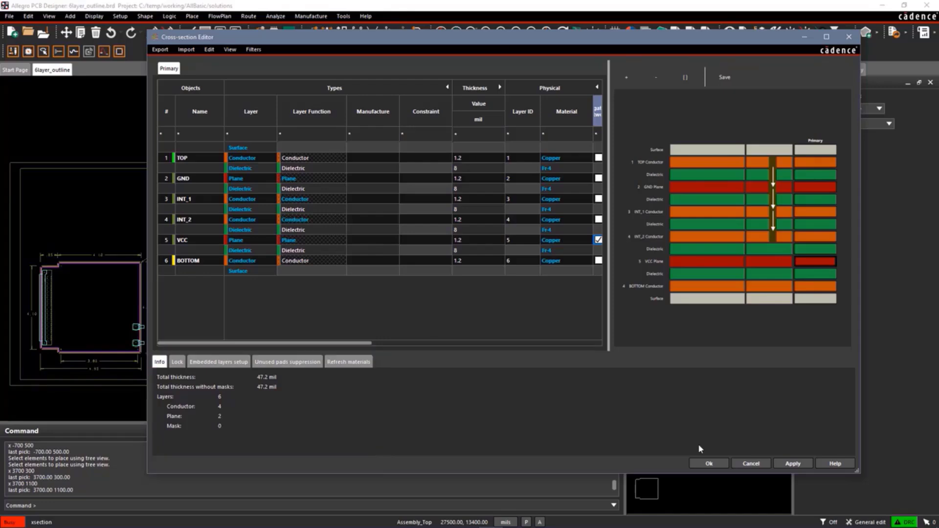
left_click(700, 464)
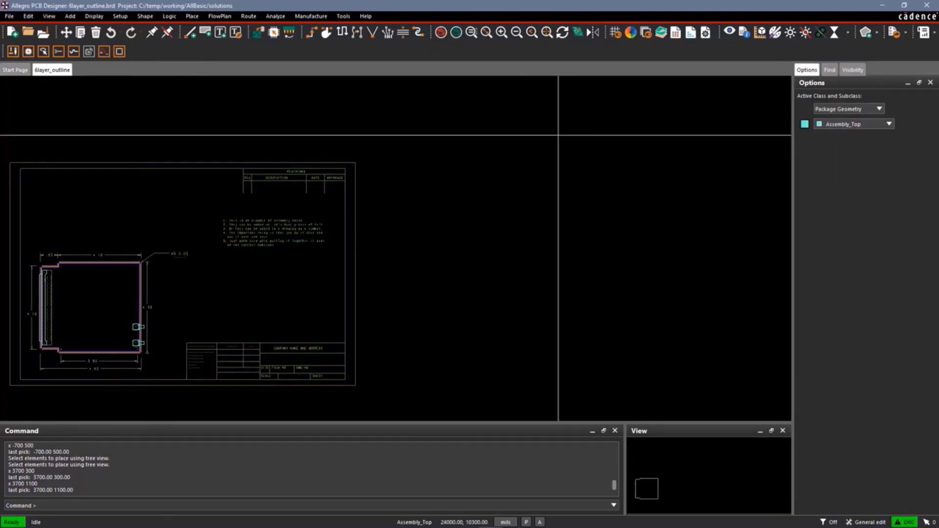
In Constraint Manager, set the minimum and maximum line width of the DEFAULT physical constraint set to 6 mil.
left_click(675, 35)
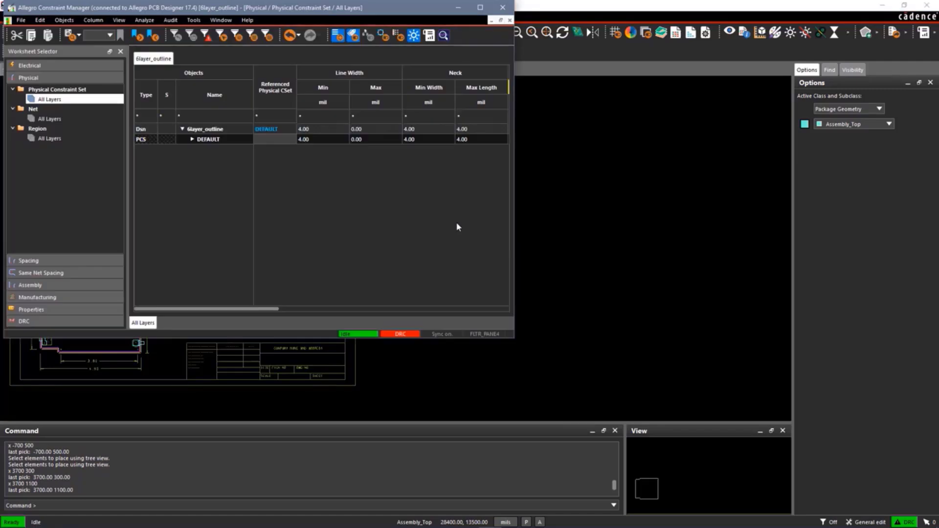
left_click(196, 141)
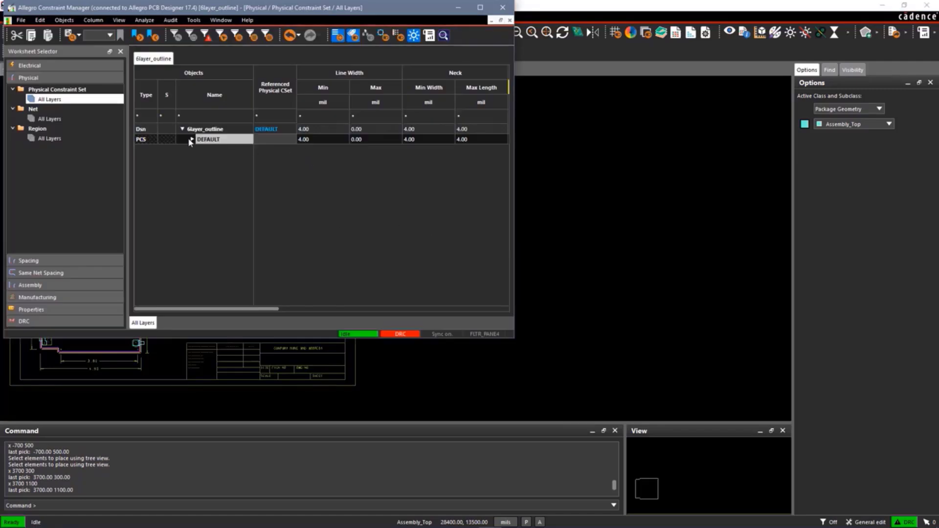
left_click(191, 139)
left_click(309, 140)
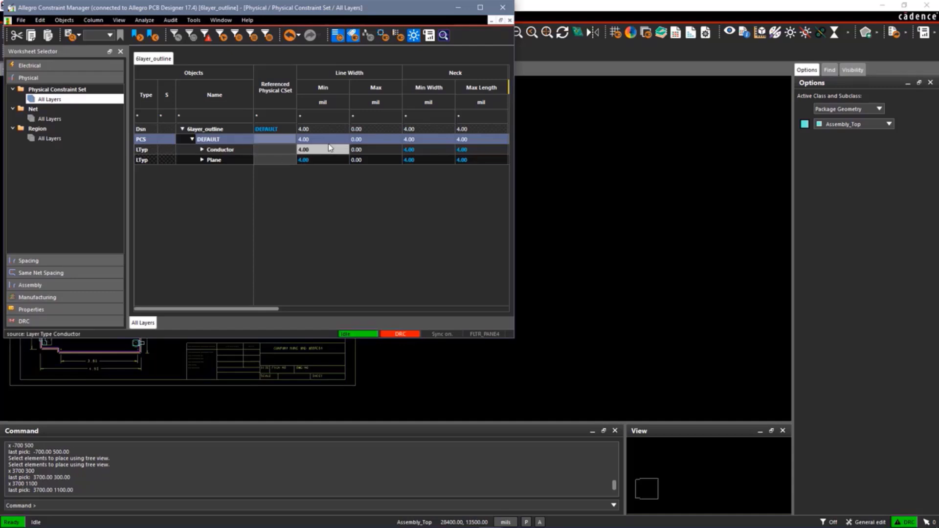
double_click(312, 143)
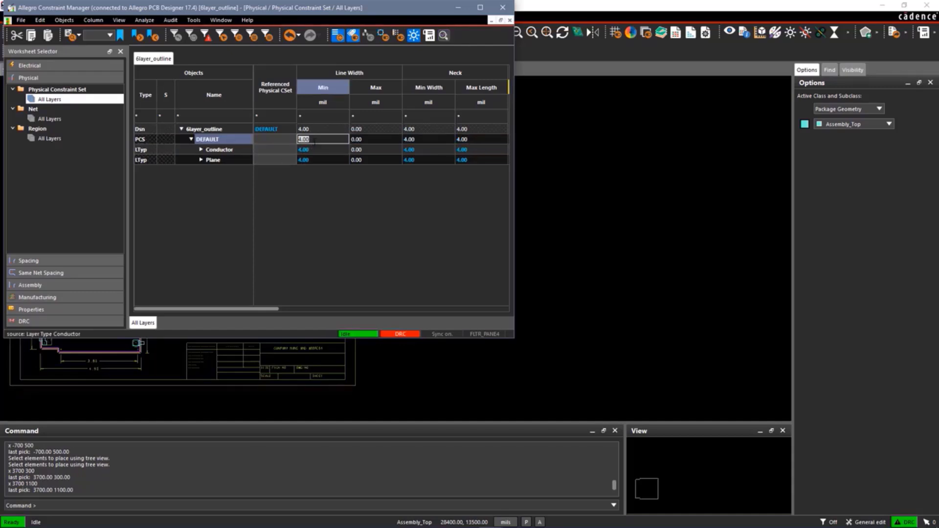
type("6")
key("Tab")
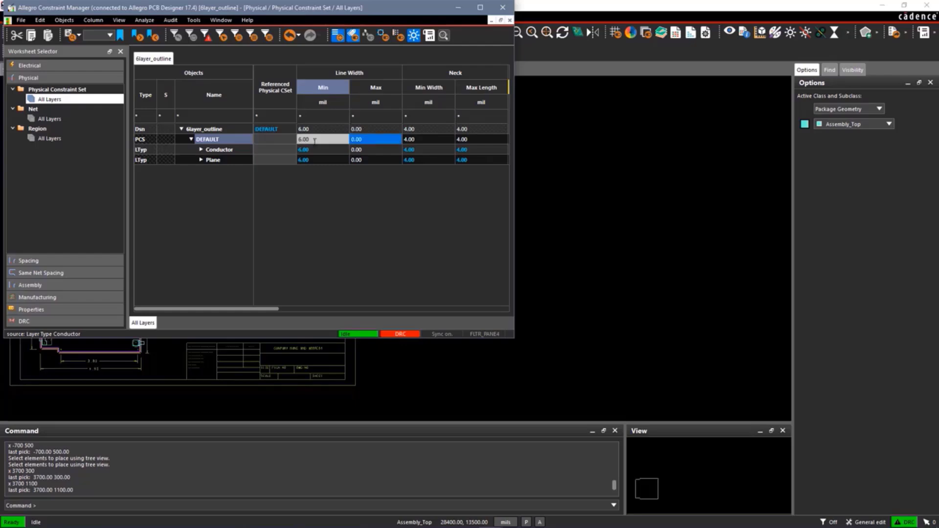
type("6")
key("Tab")
Set the neck minimum width and neck maximum length of the DEFAULT physical constraint set to 6 mil.
type("6")
key("Tab")
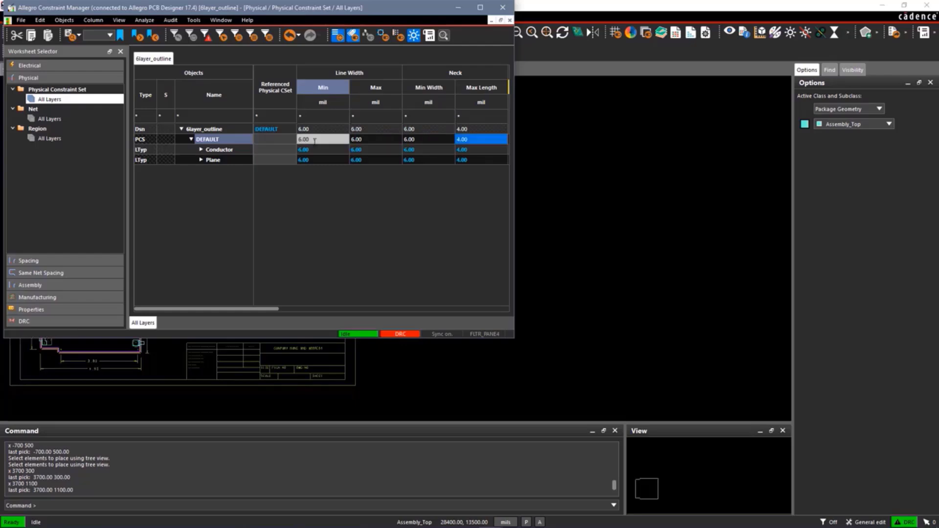
type("6")
key("Tab")
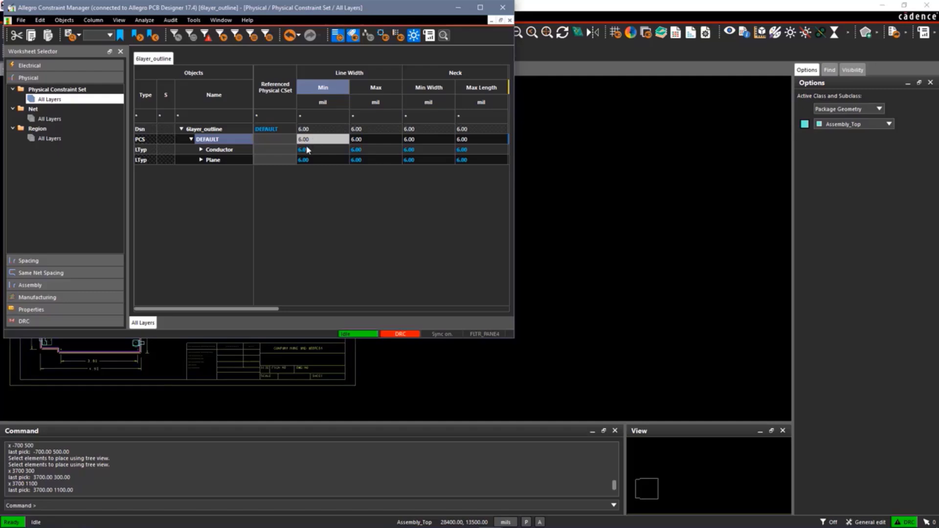
Review the Spacing Constraint Set values for all layers and close Constraint Manager.
left_click(38, 262)
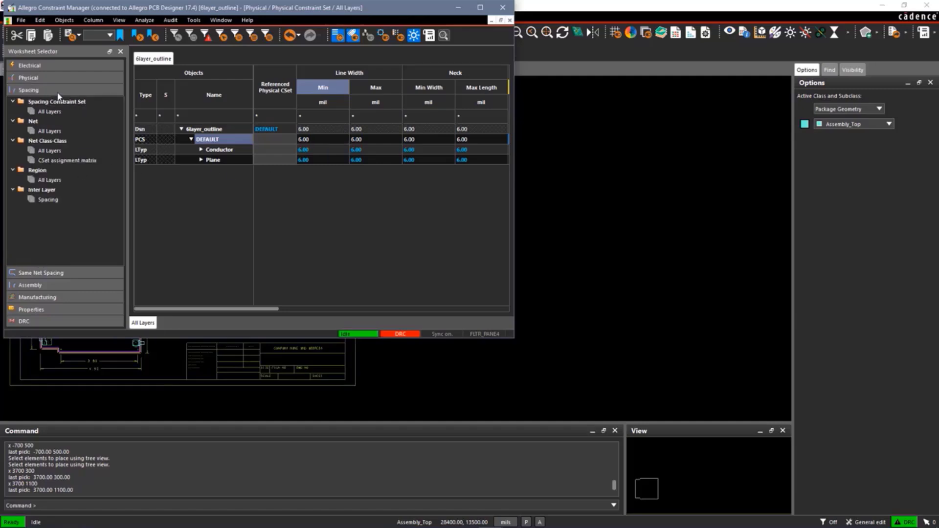
left_click(57, 111)
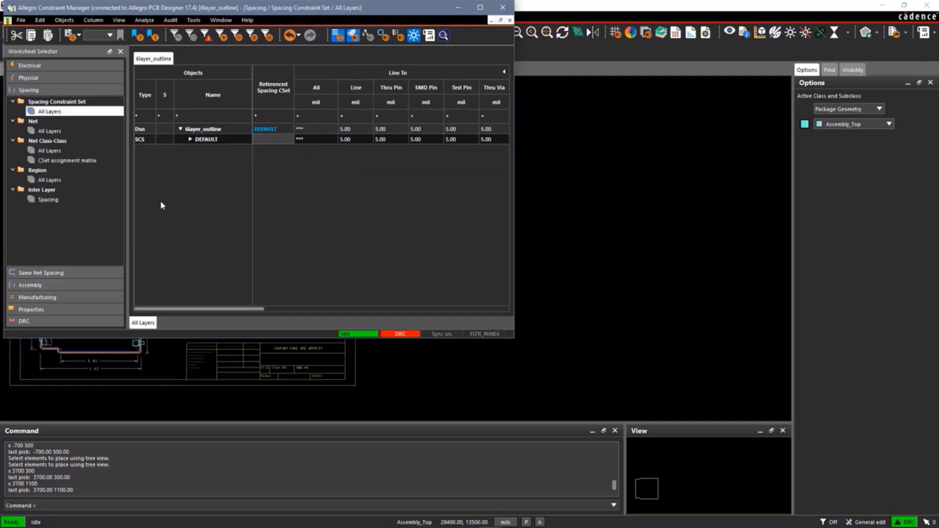
left_click(500, 11)
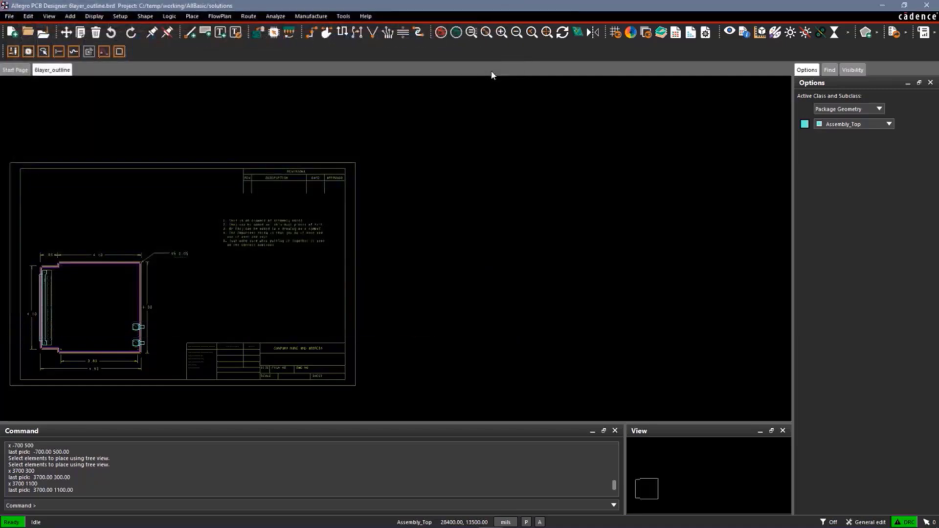